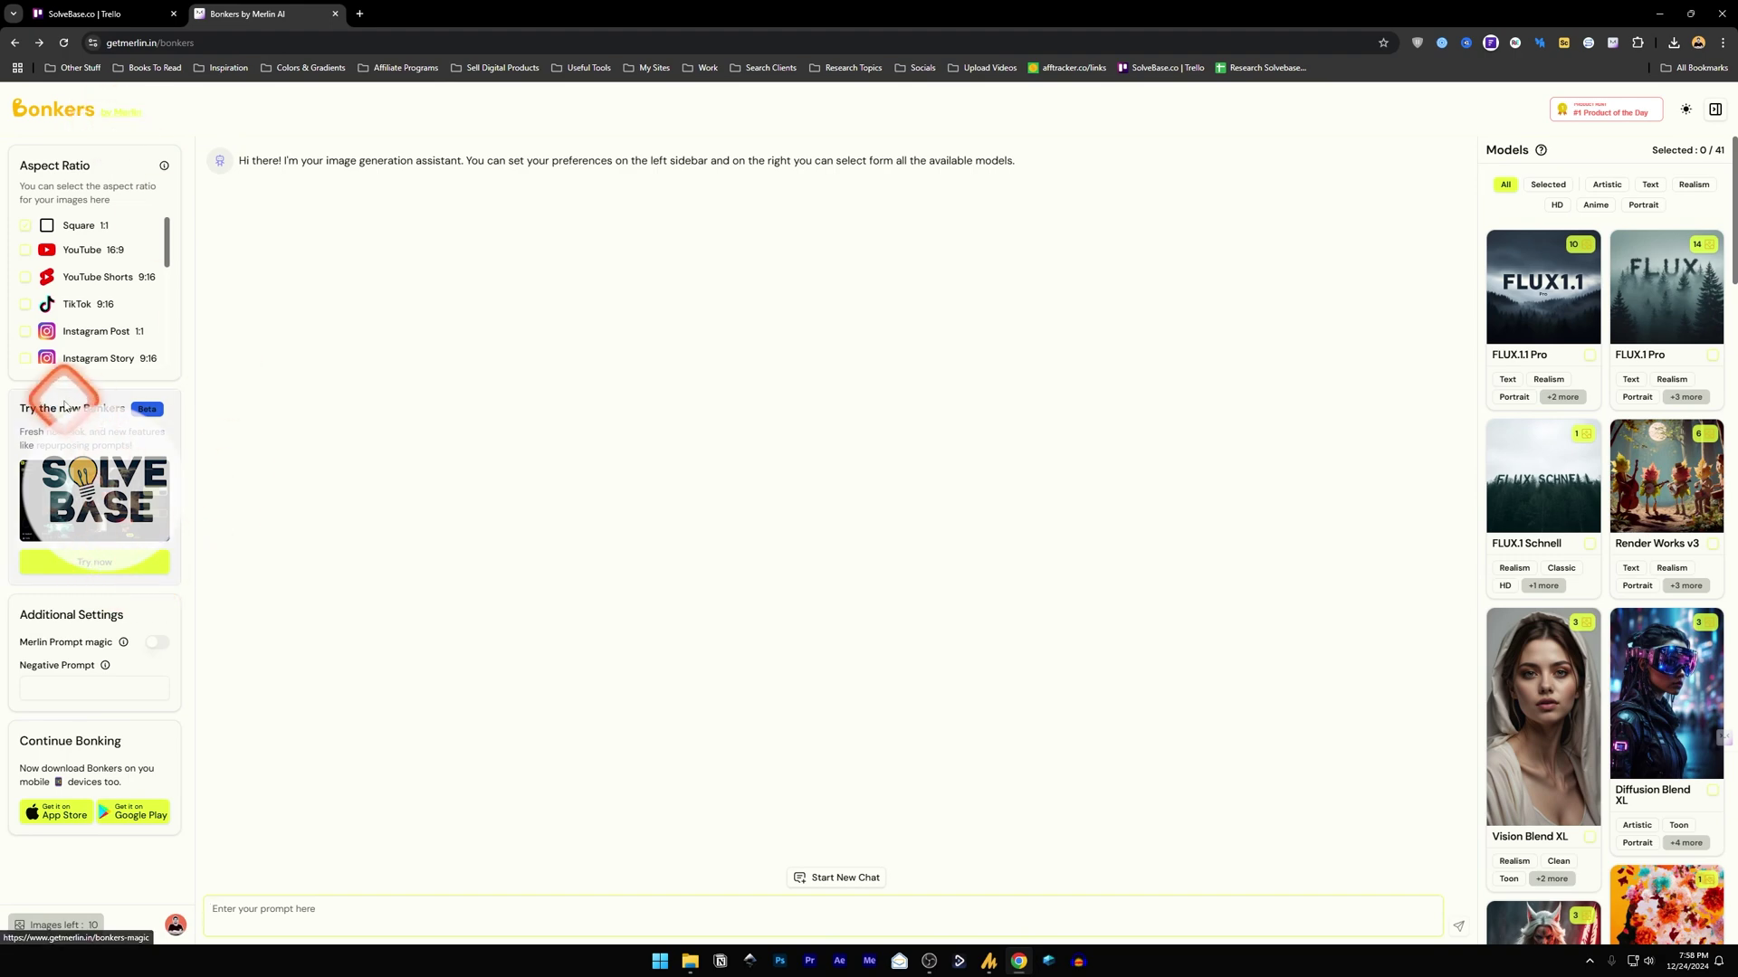
- Switch to the new Bonkers beta and browse the community images in its Explore gallery
left_click(95, 574)
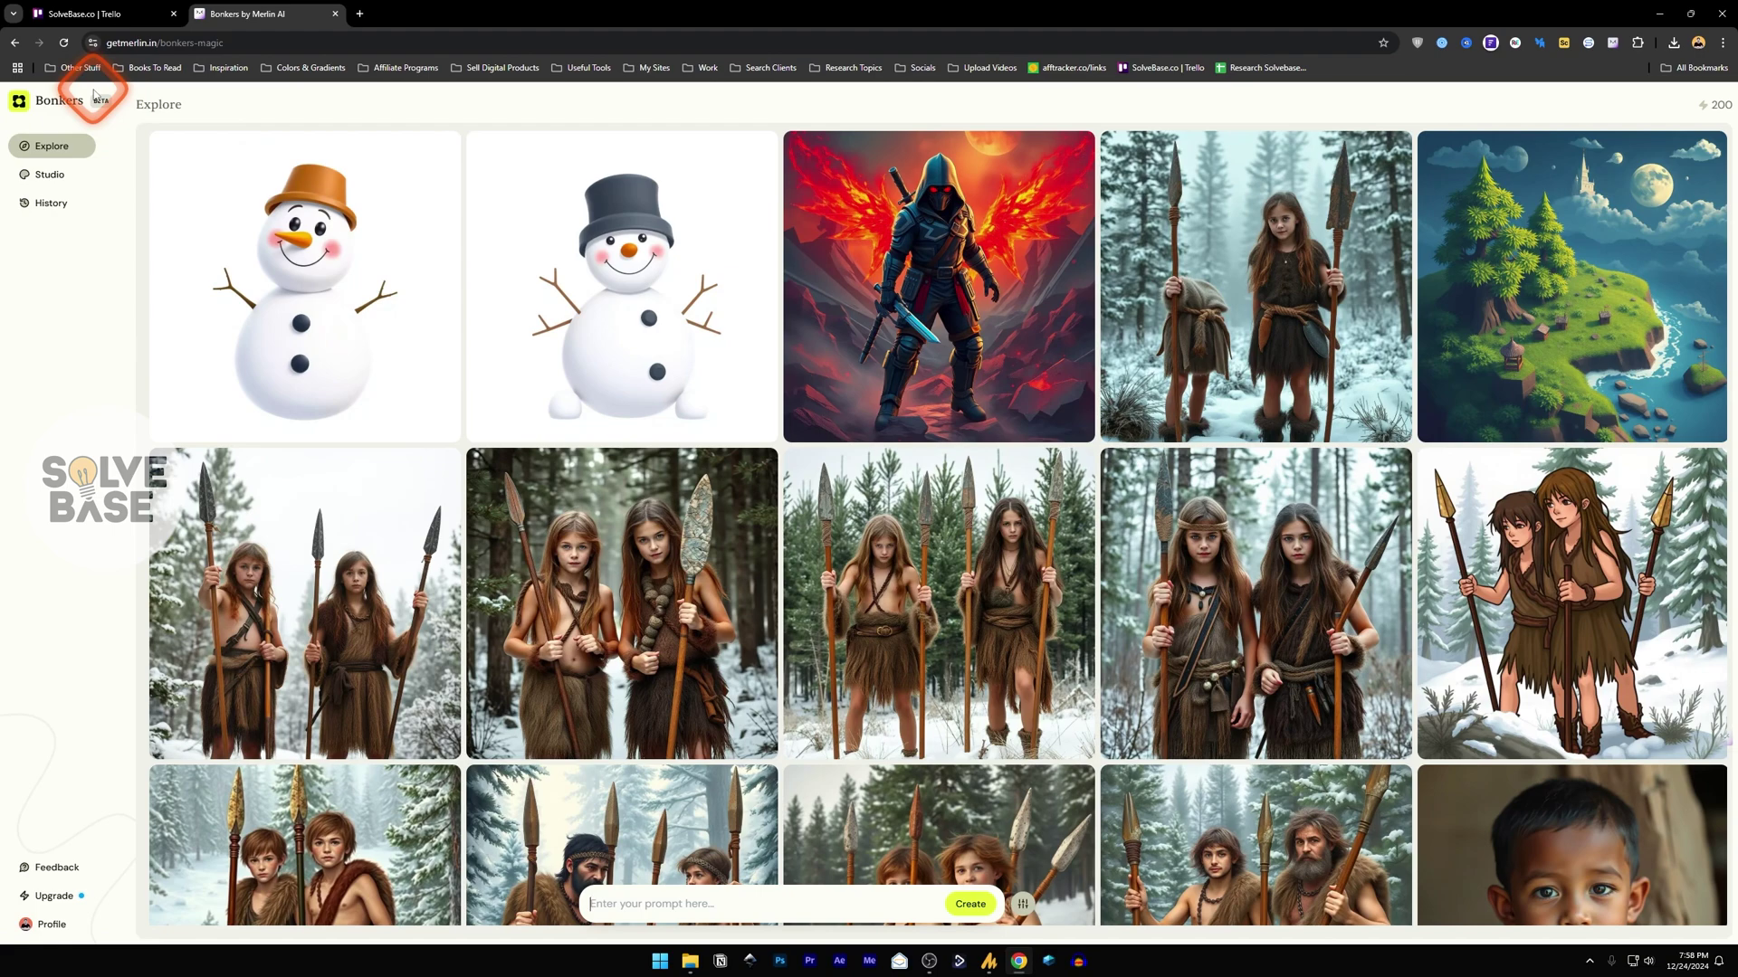
scroll(1259, 597, "down", 10)
scroll(1258, 596, "up", 10)
scroll(1259, 597, "down", 10)
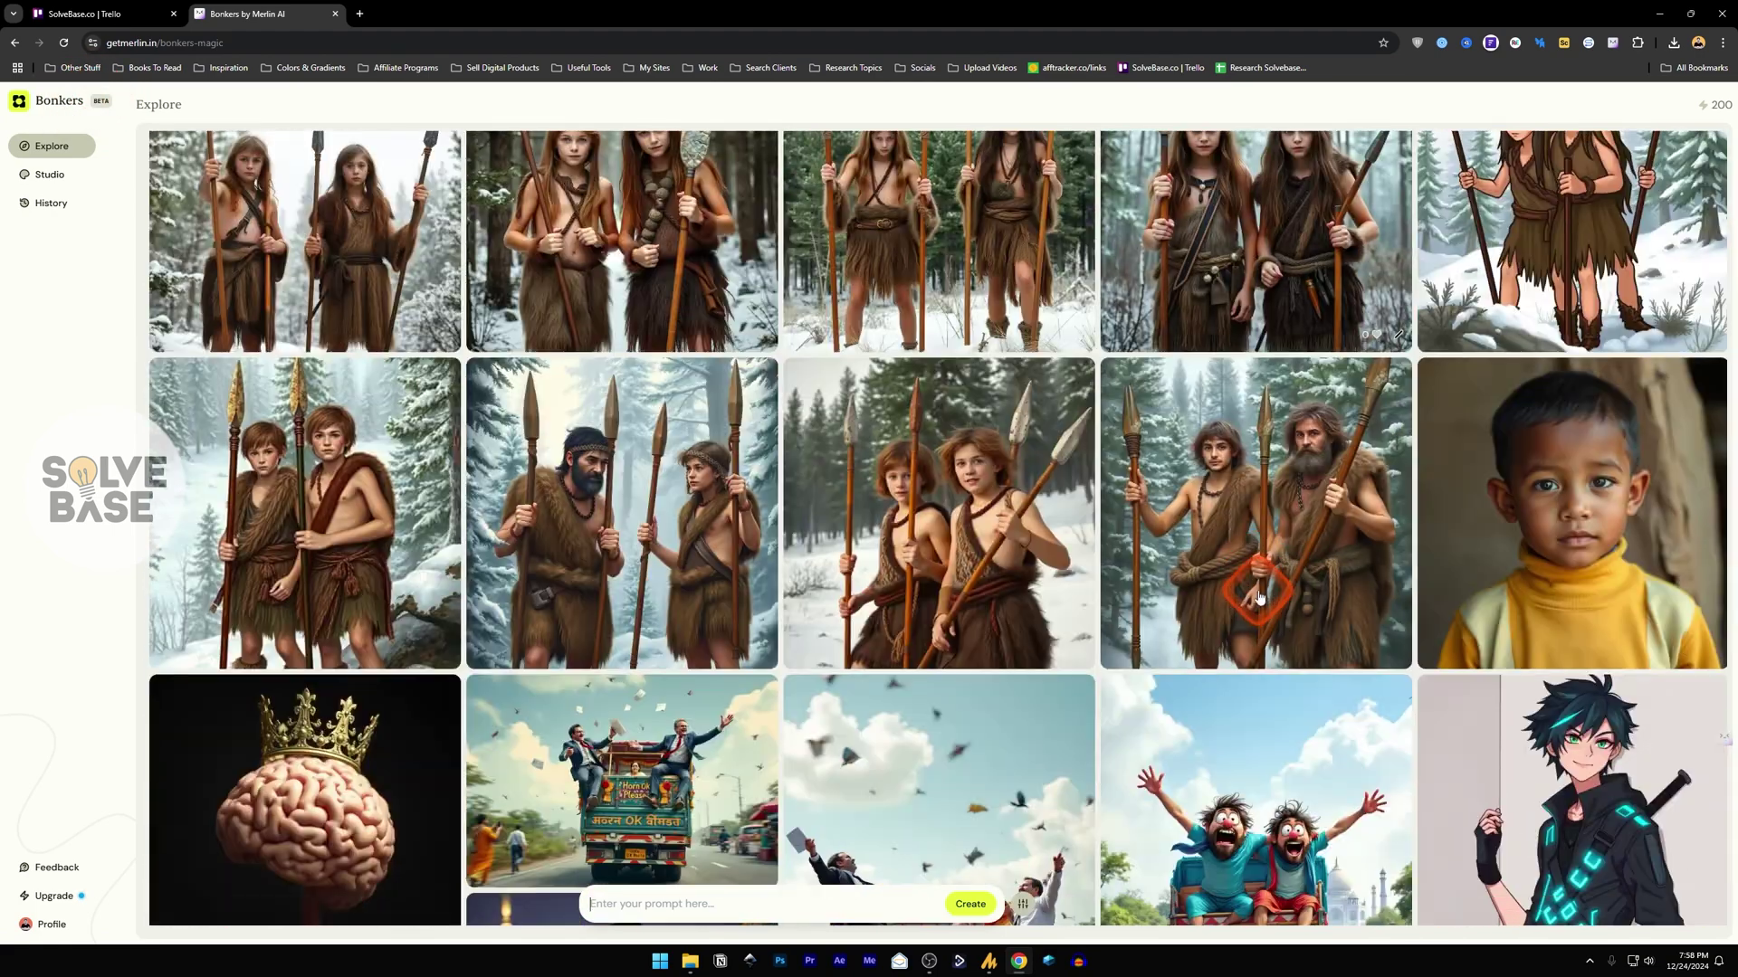
scroll(965, 574, "down", 3)
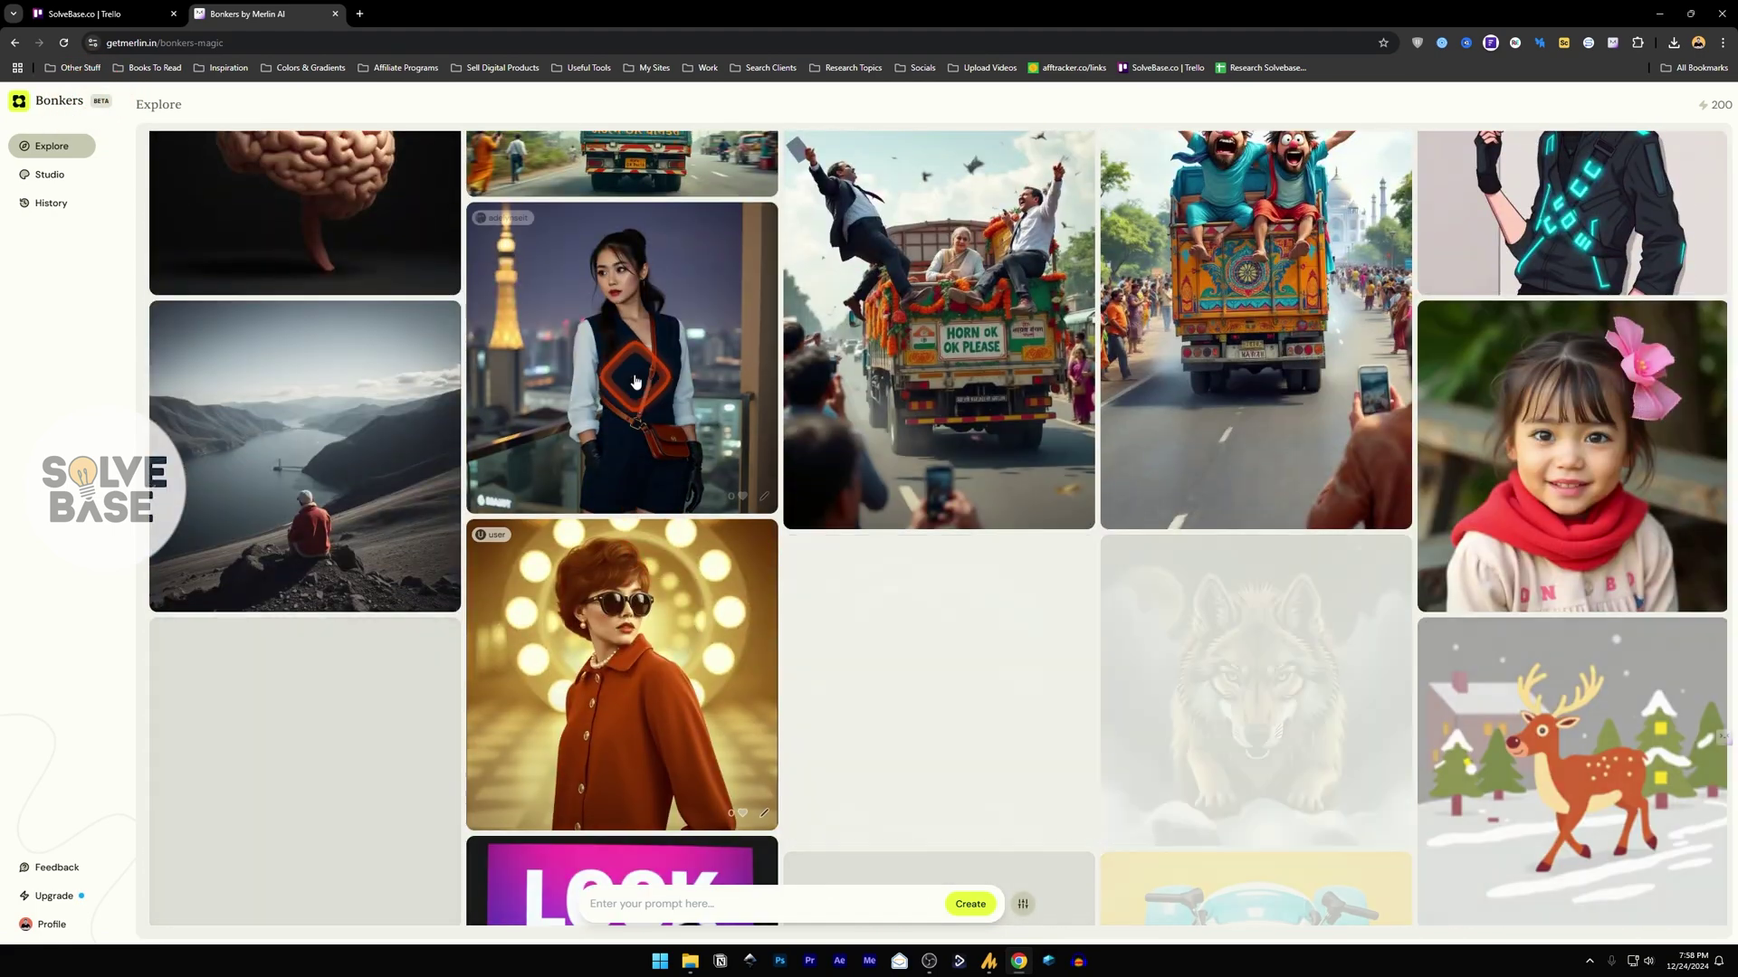
scroll(636, 380, "up", 5)
- Show the image generation parameters for the prompt
left_click(662, 907)
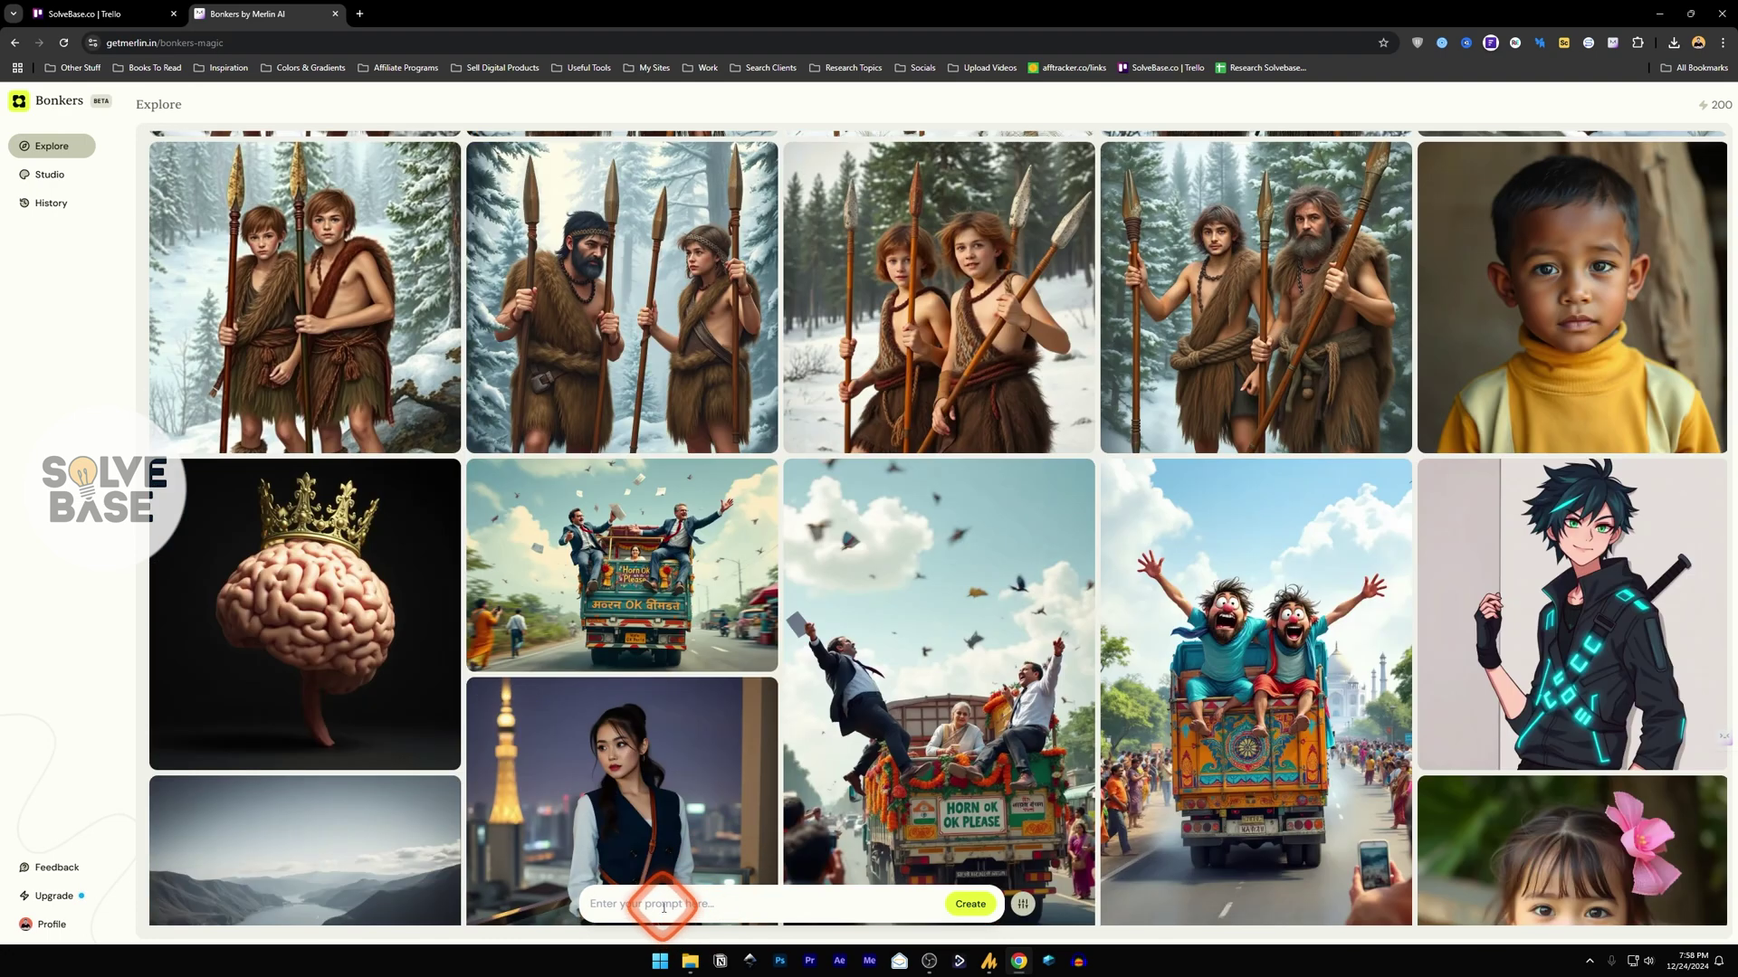
left_click(985, 908)
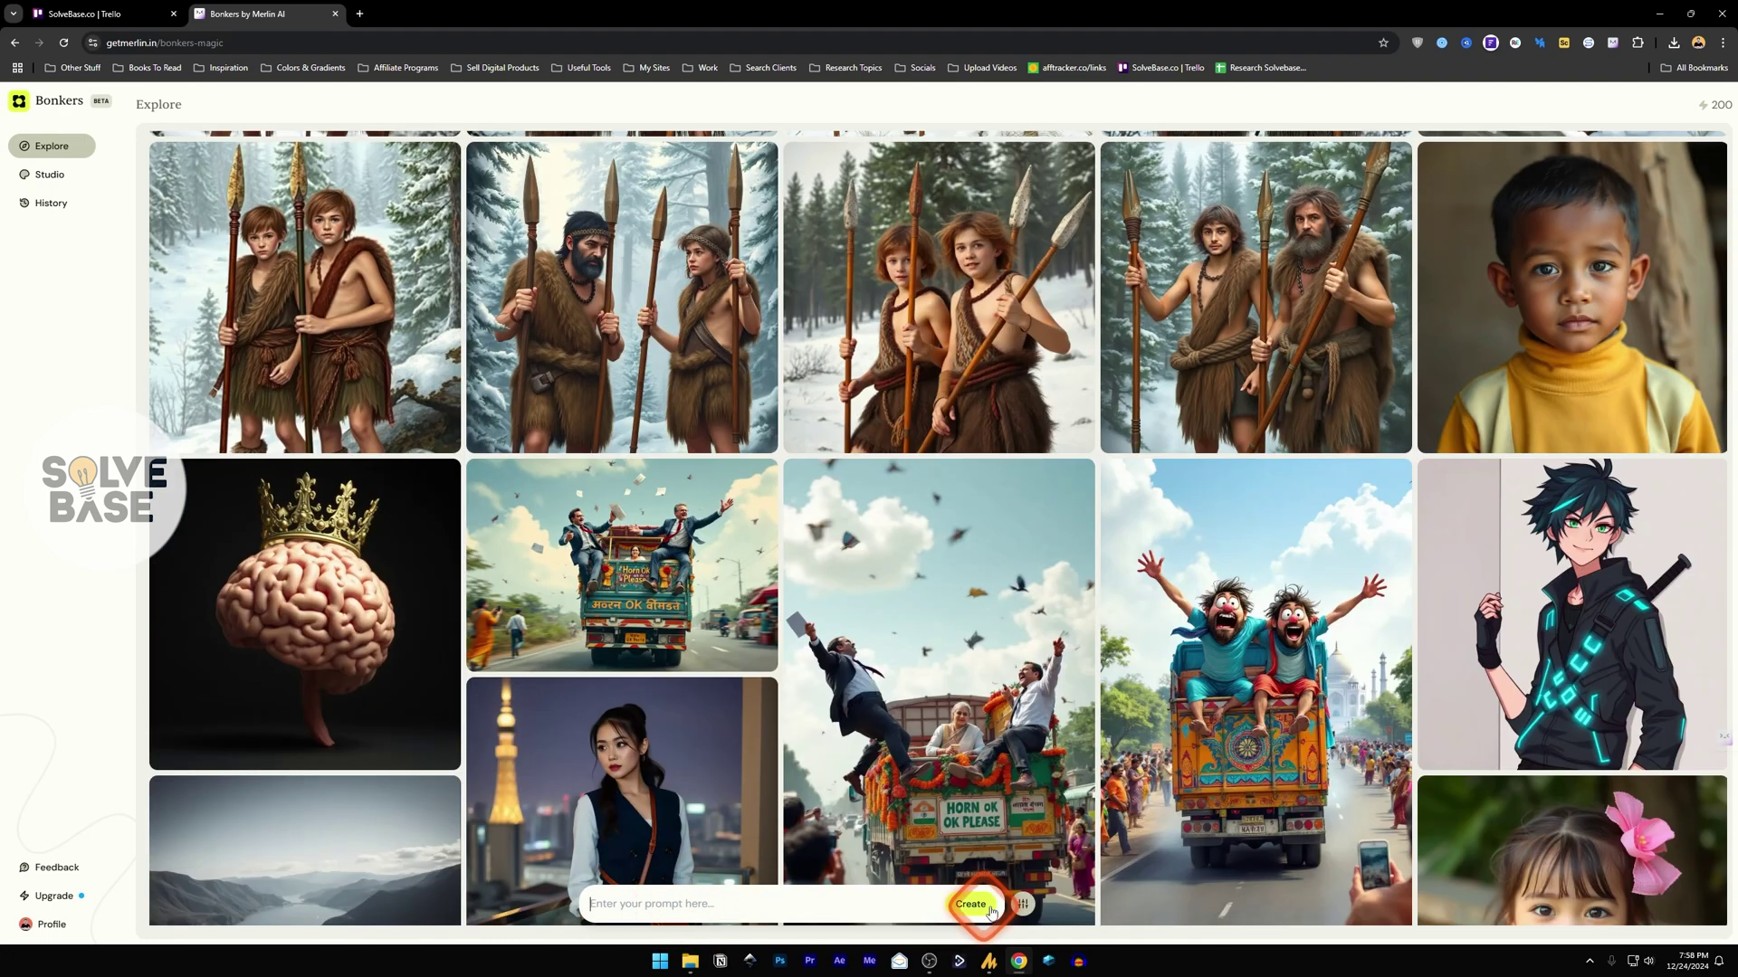
left_click(1021, 906)
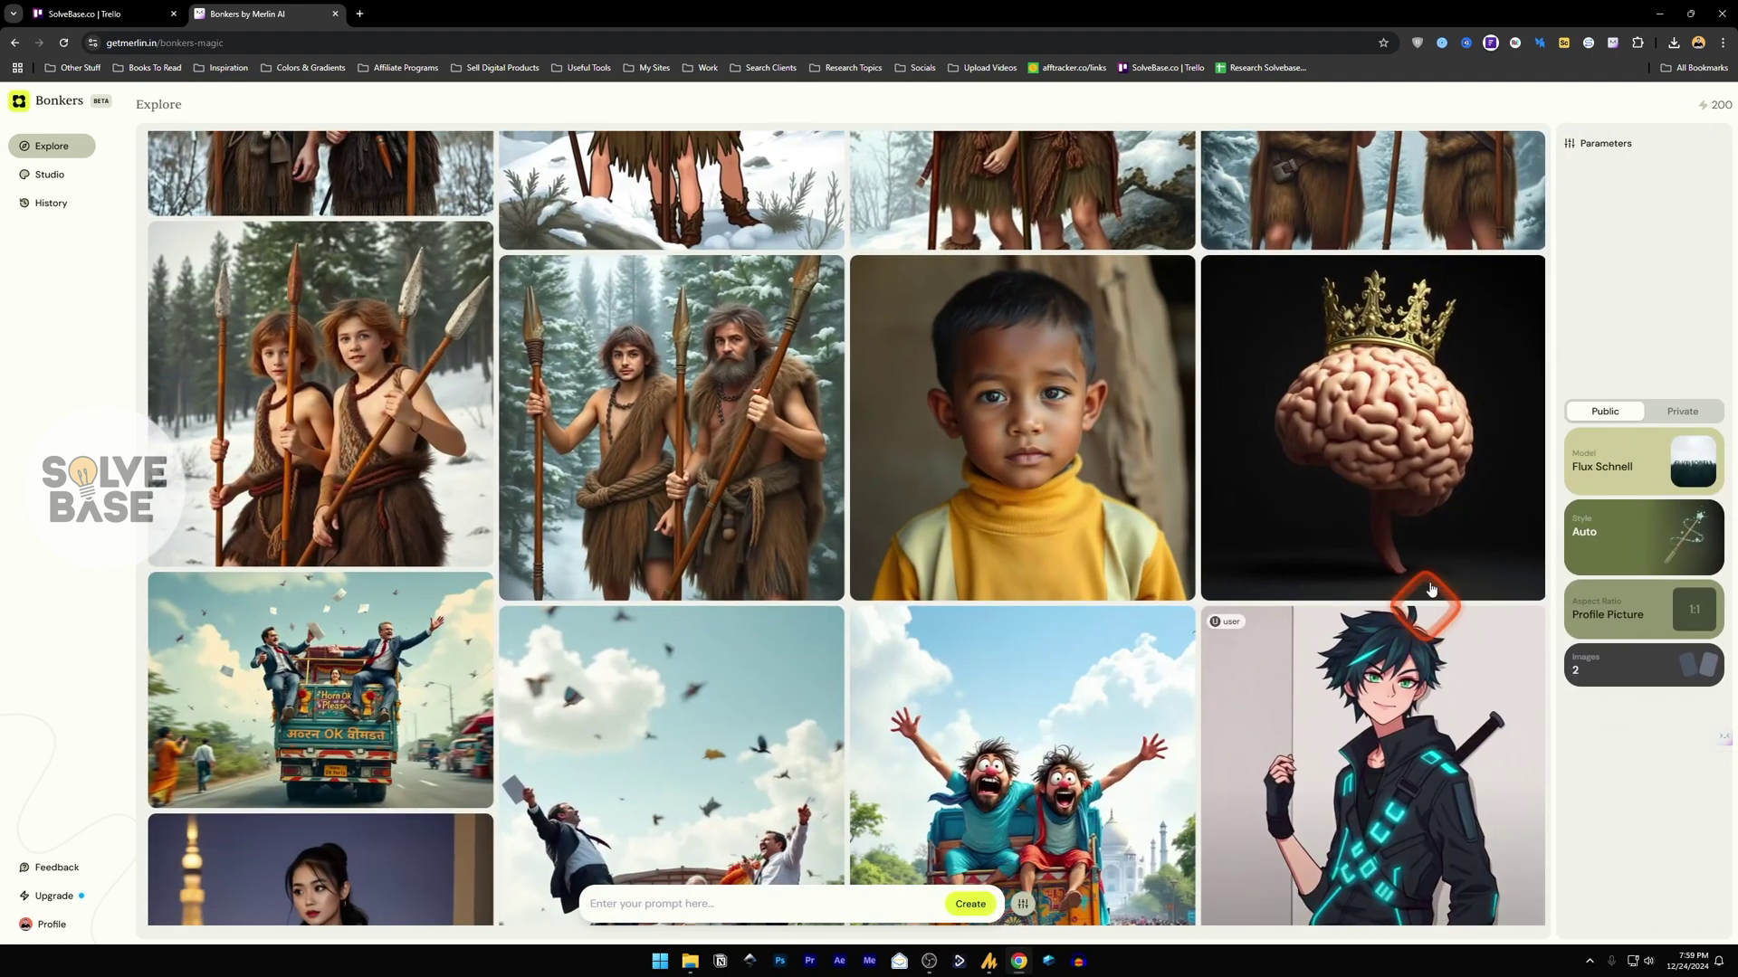
- Try to switch the image visibility to Private, then dismiss the Merlin Pro upgrade offer
left_click(1635, 425)
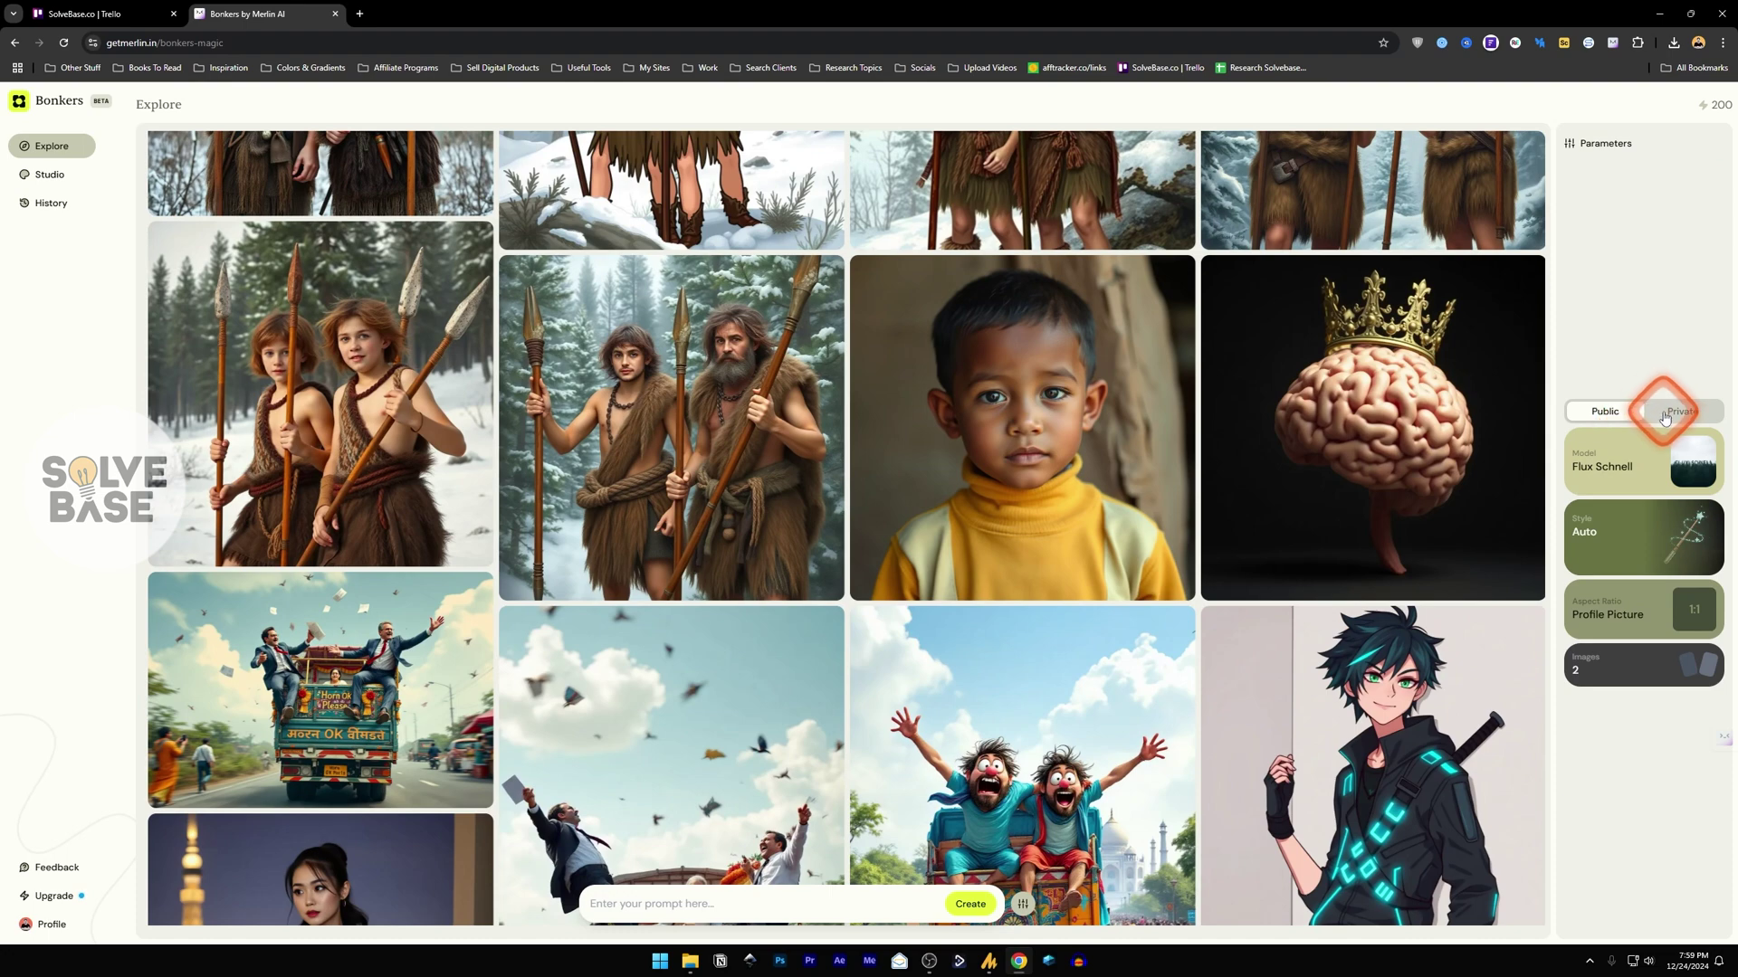
left_click(1672, 414)
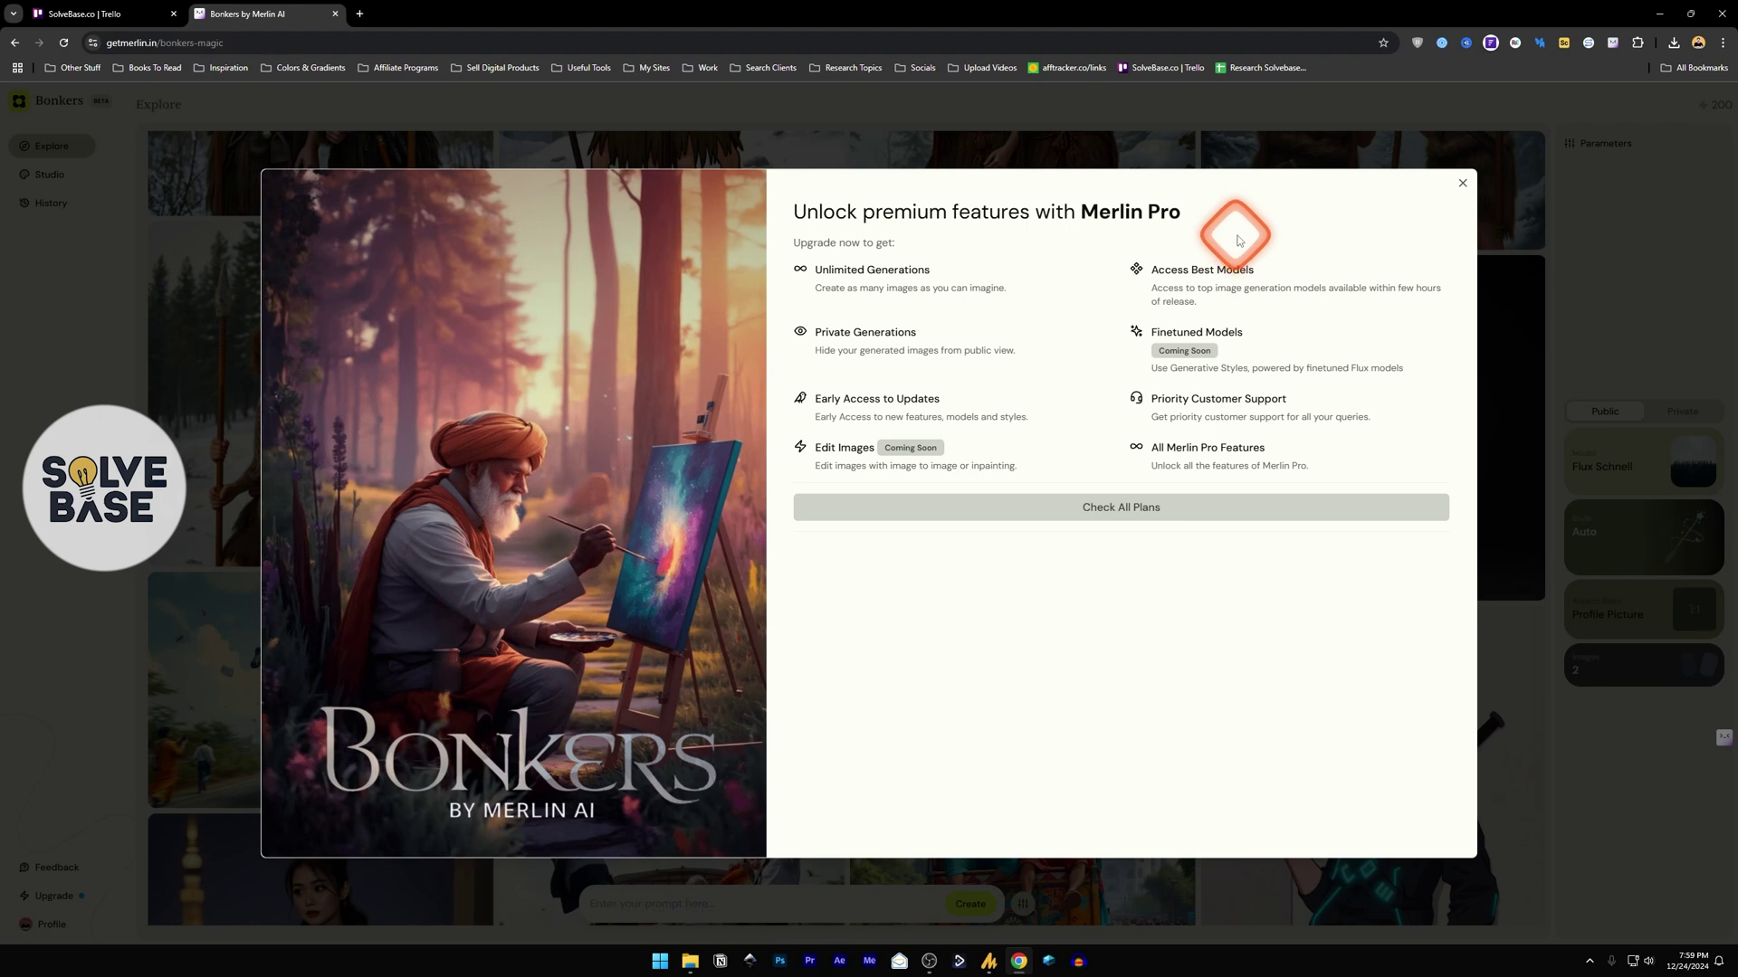
left_click(1611, 380)
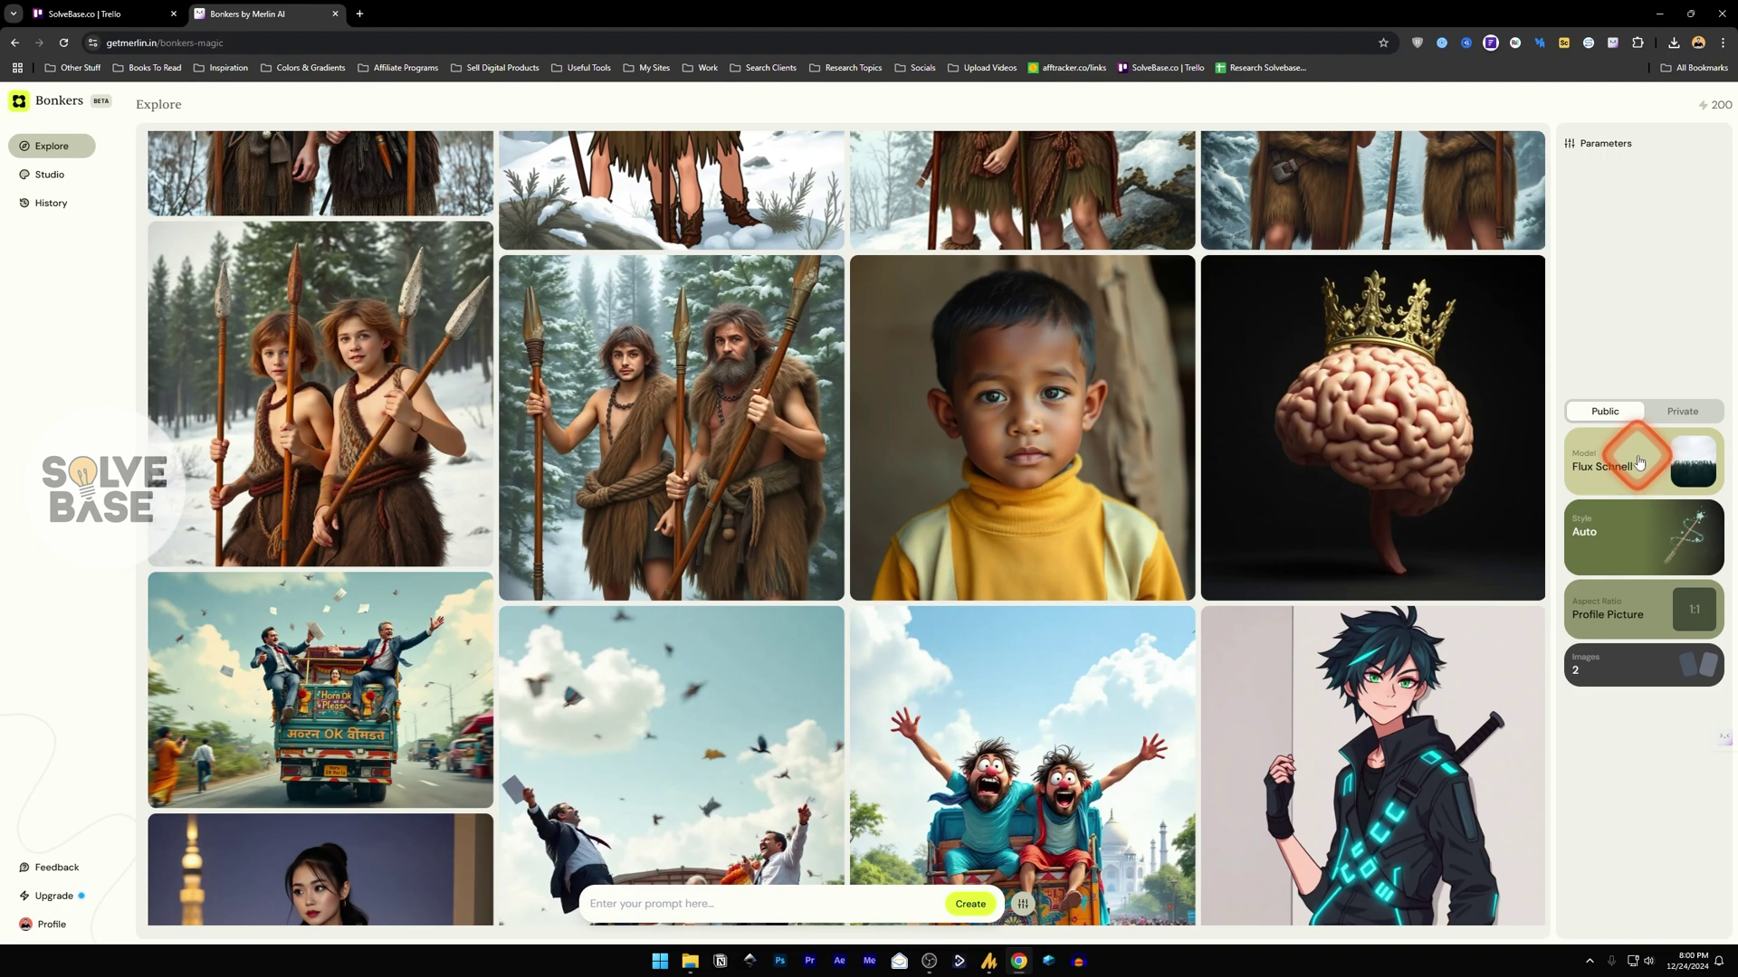
- Review the available image models and their credit costs, including the comparison of all models
left_click(1642, 465)
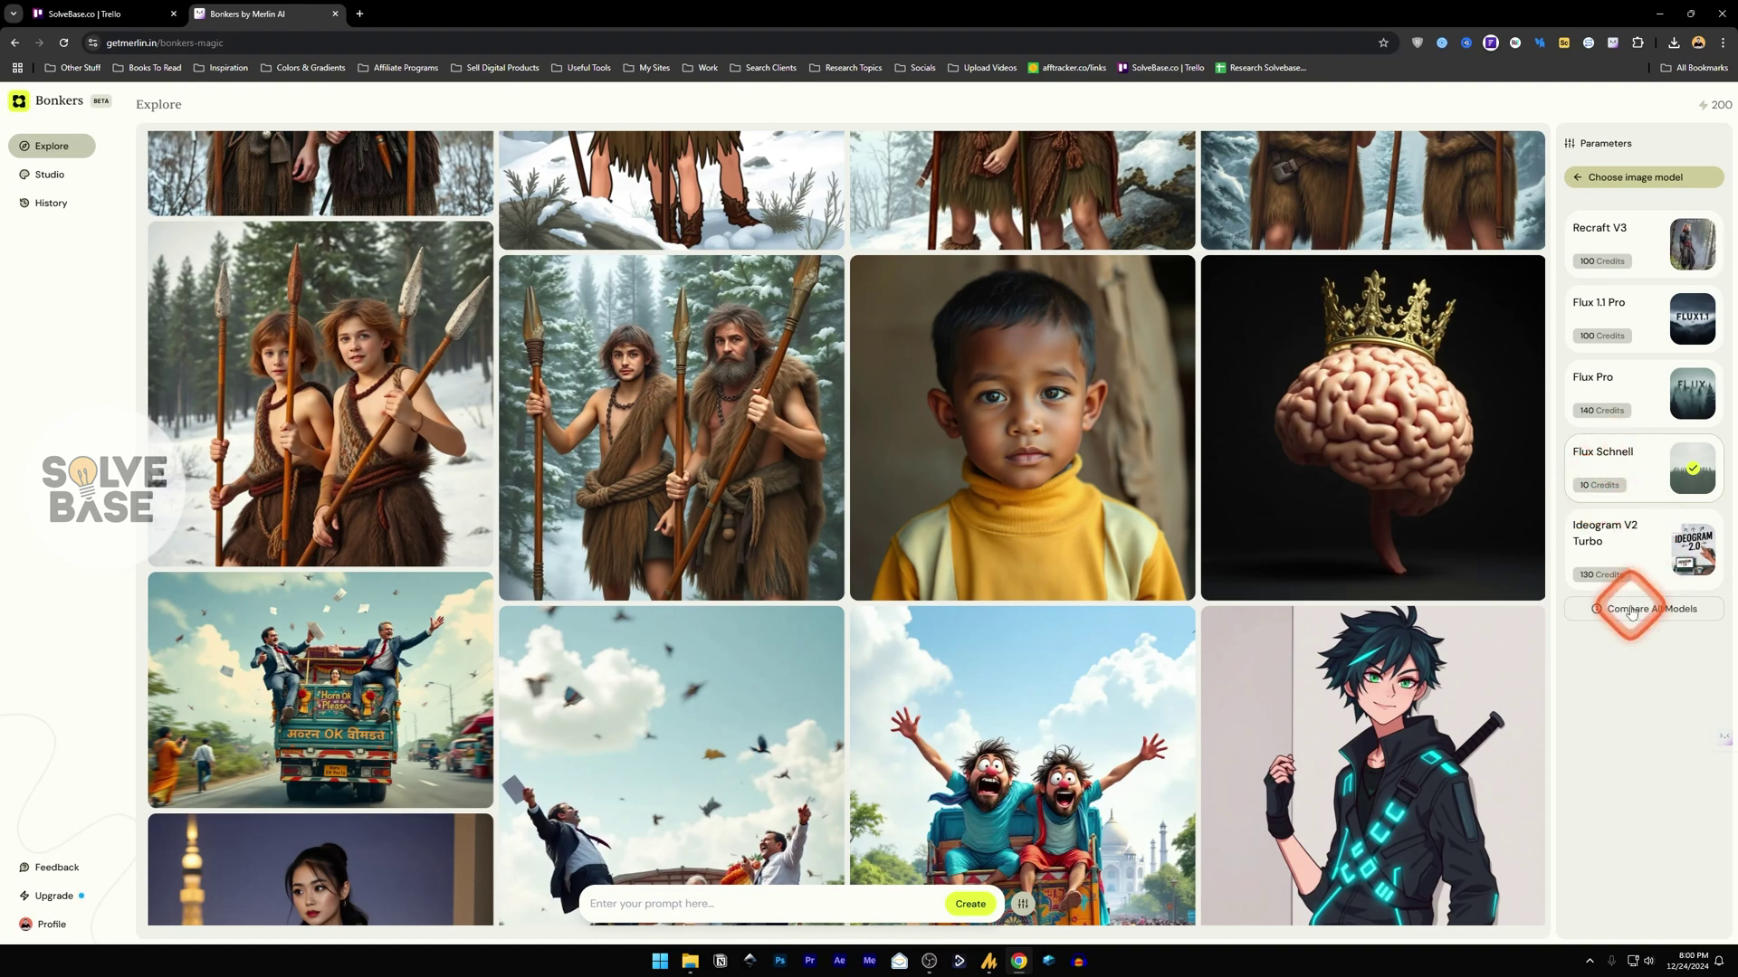
left_click(1628, 608)
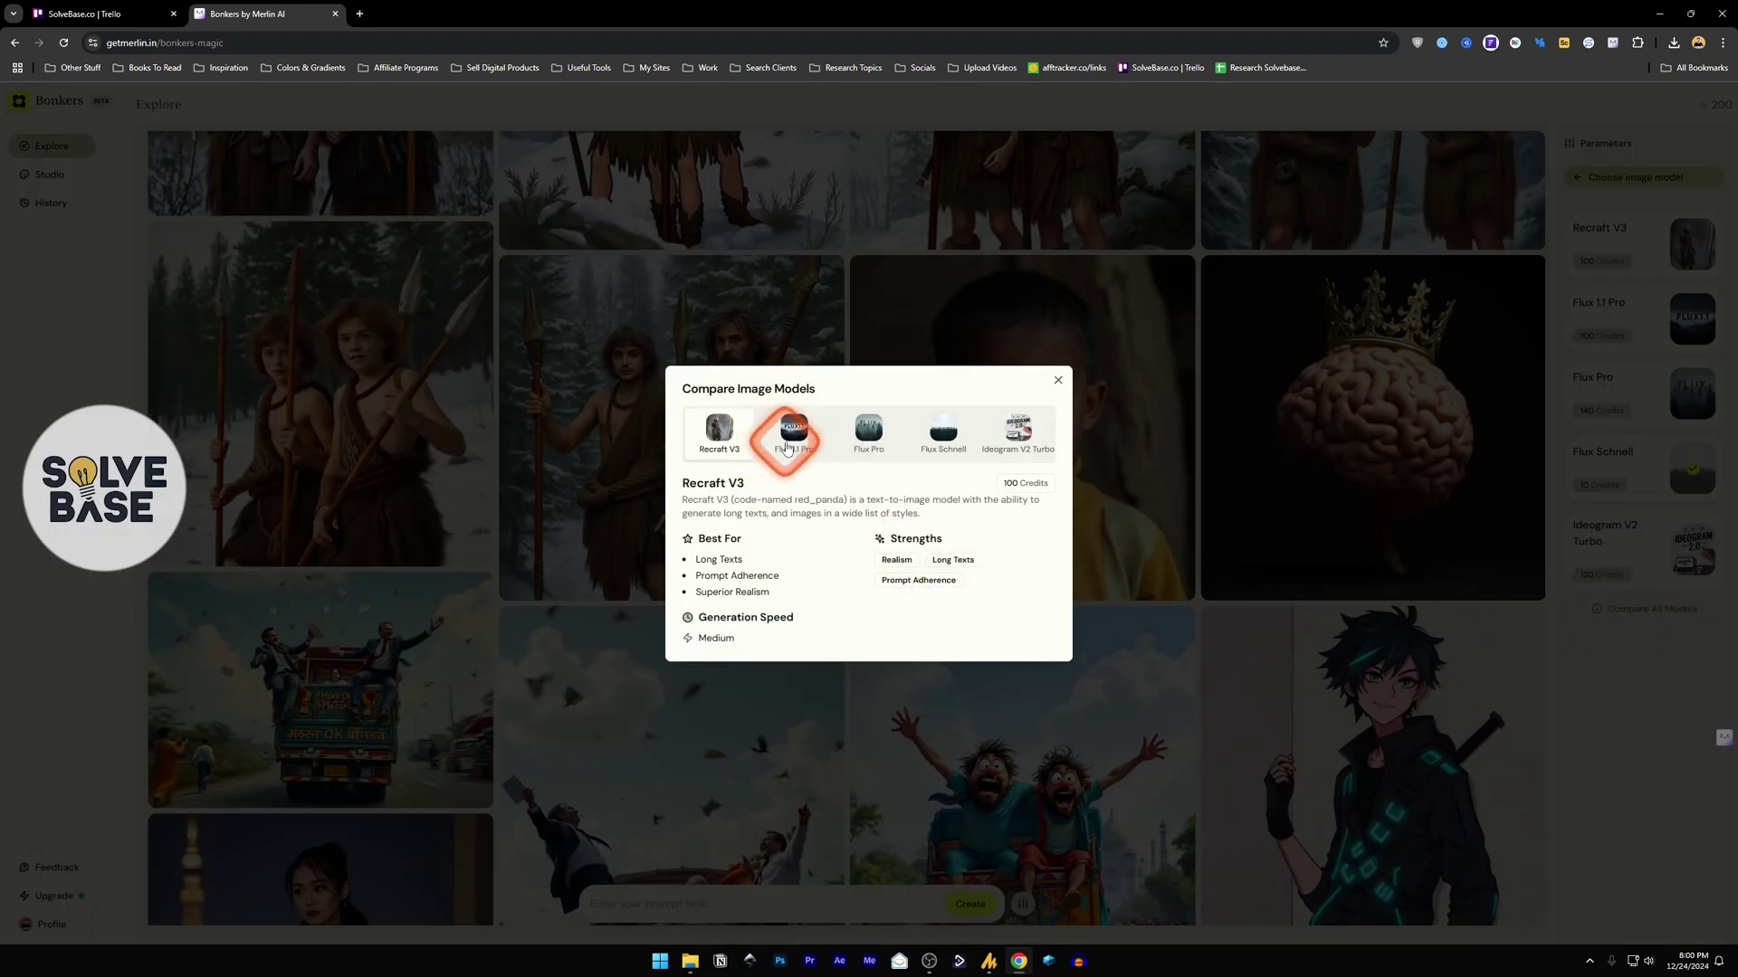
left_click(1625, 446)
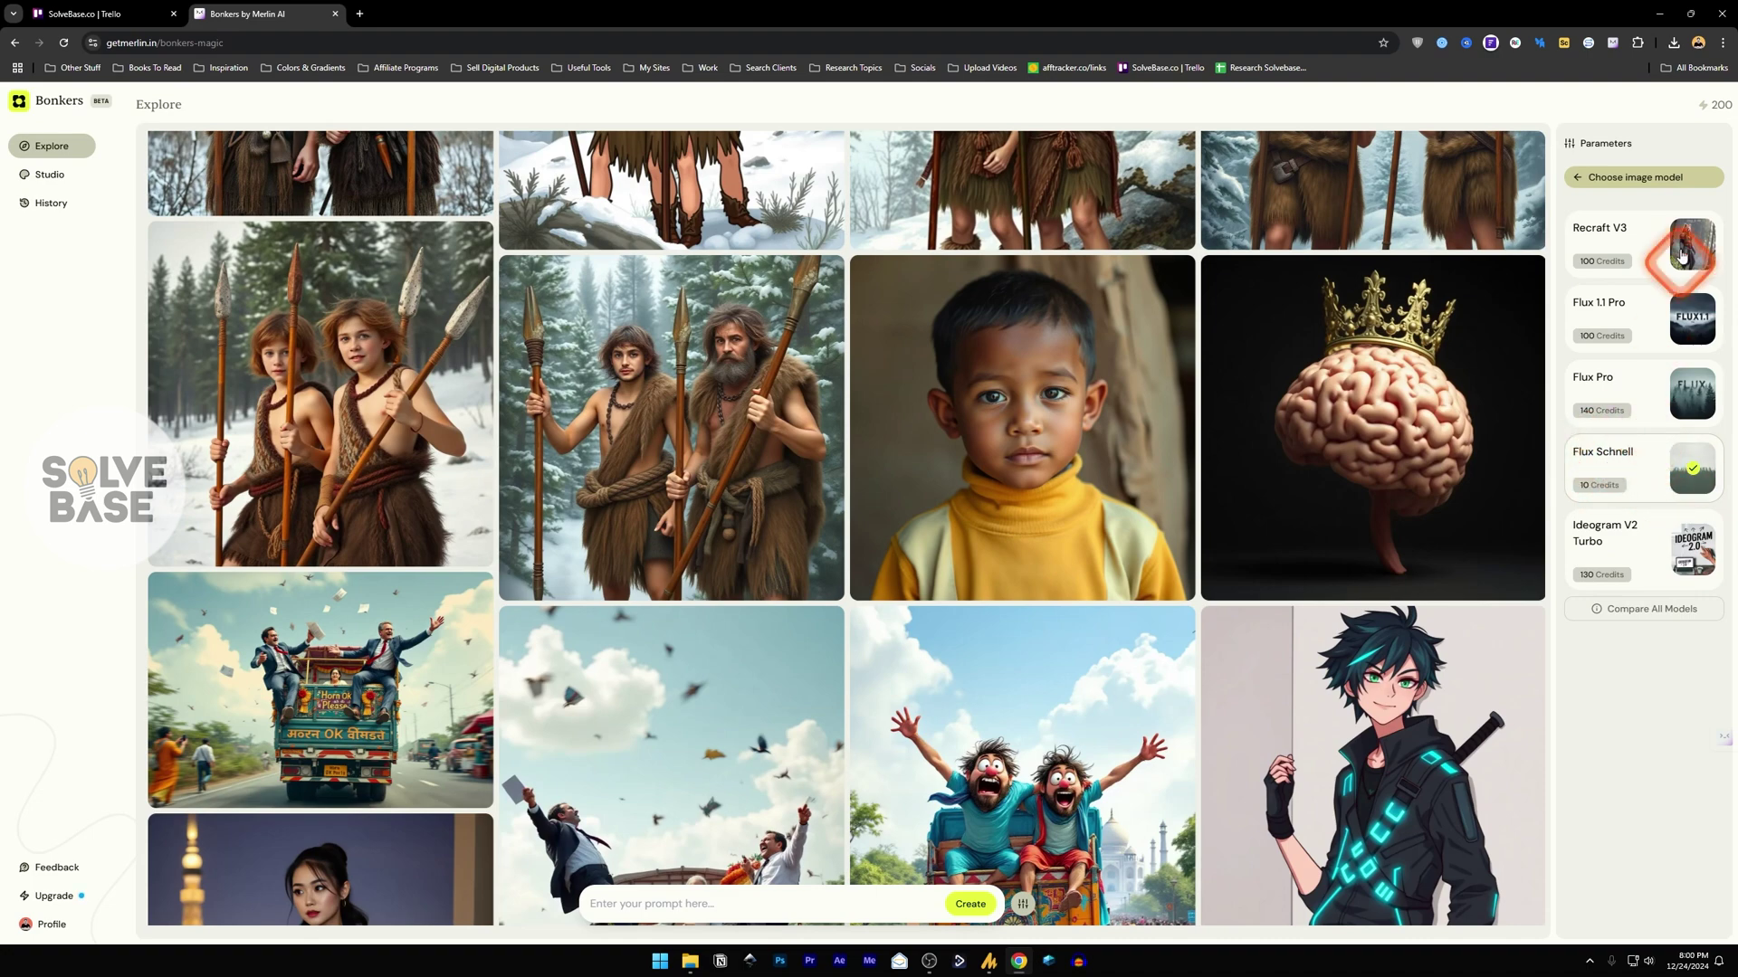
left_click(1643, 177)
- Set the image style to Cinematic and return to the parameter overview
left_click(1627, 551)
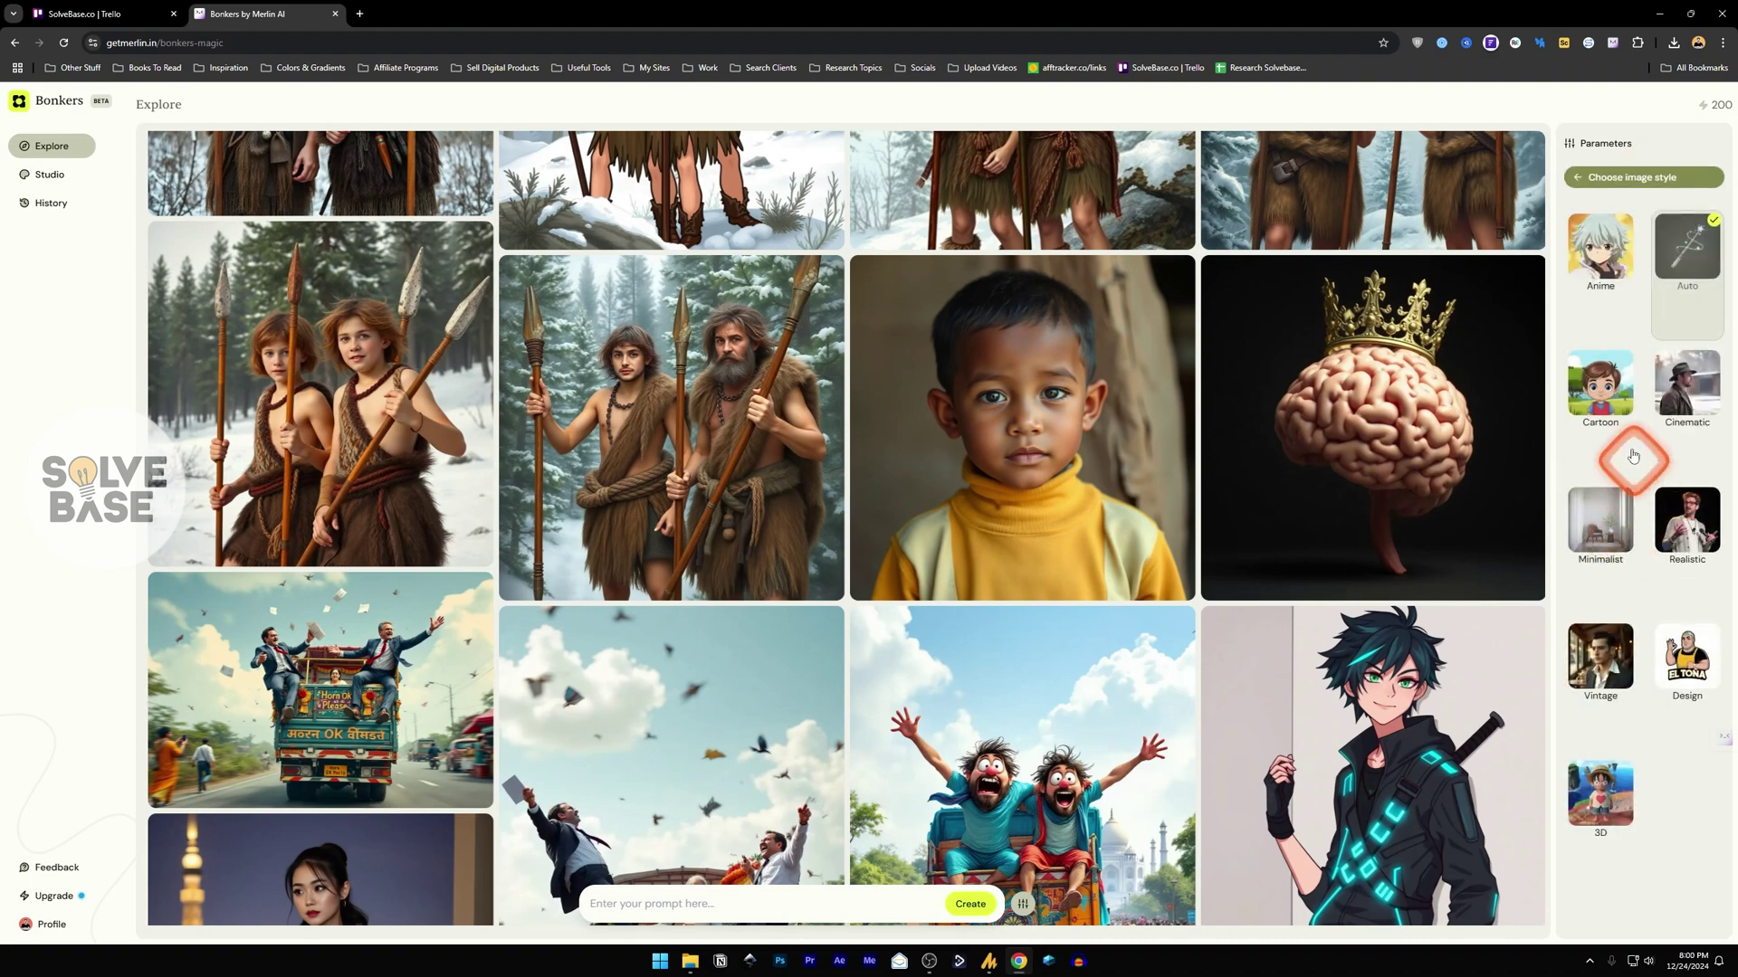
left_click(1683, 390)
left_click(1588, 177)
- Set the aspect ratio to 16:9 for YouTube video
left_click(1607, 612)
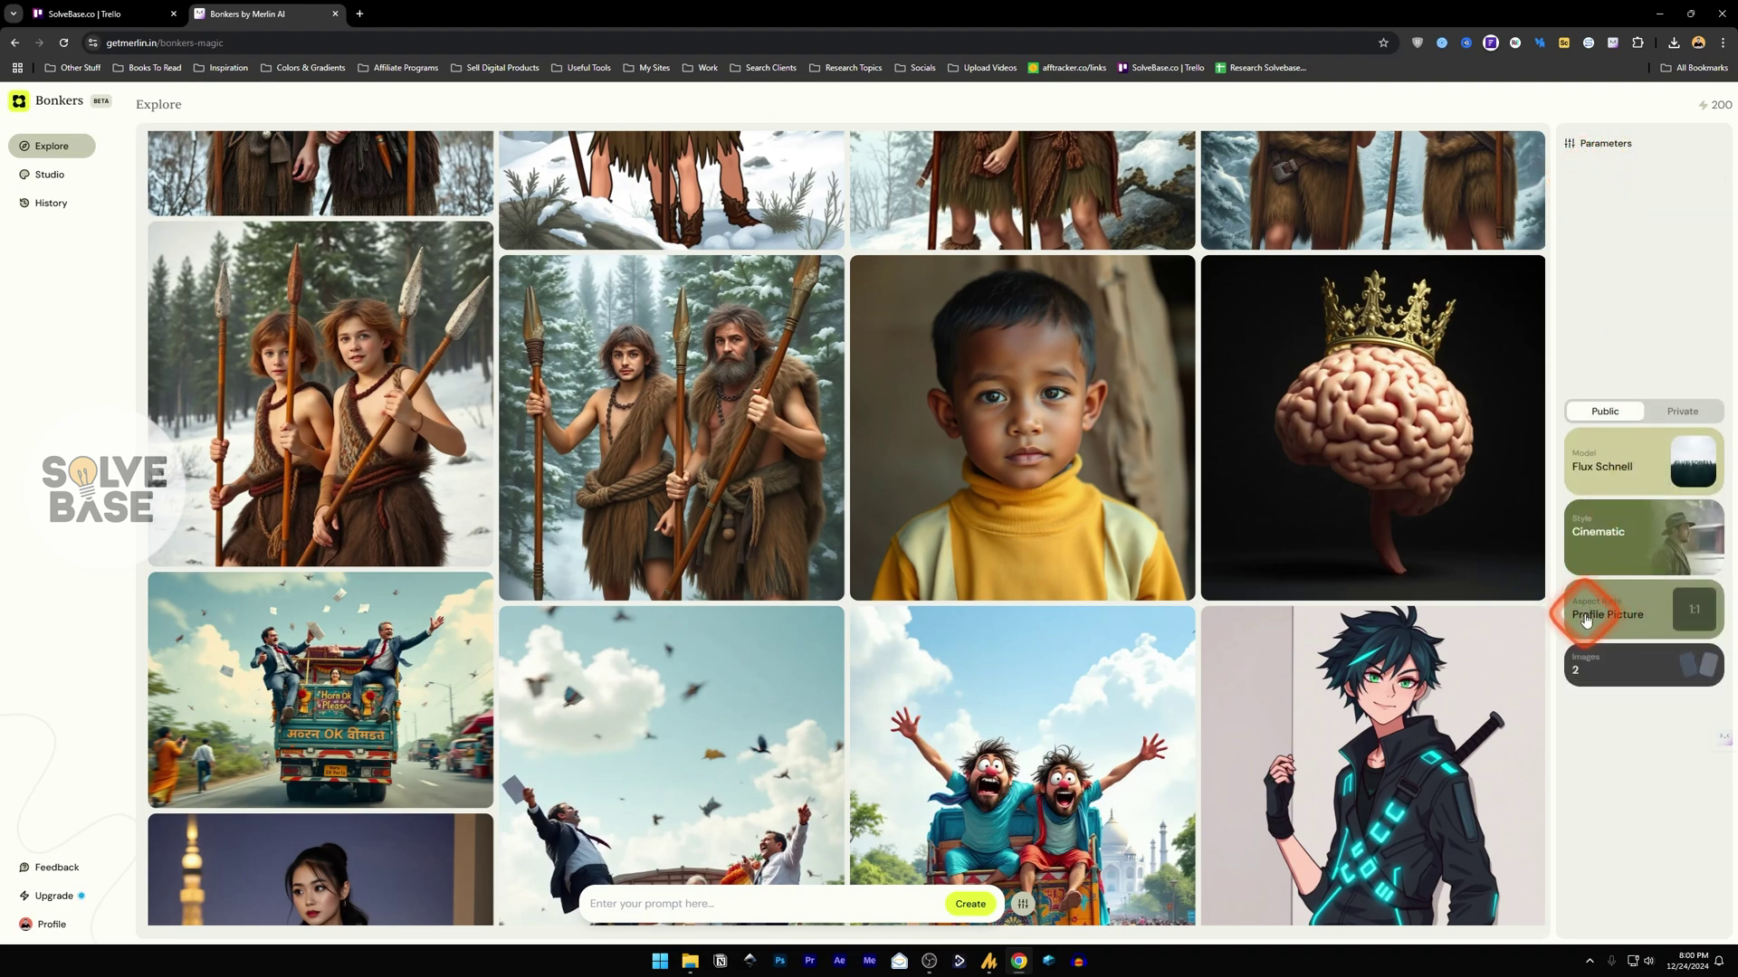
left_click(1611, 618)
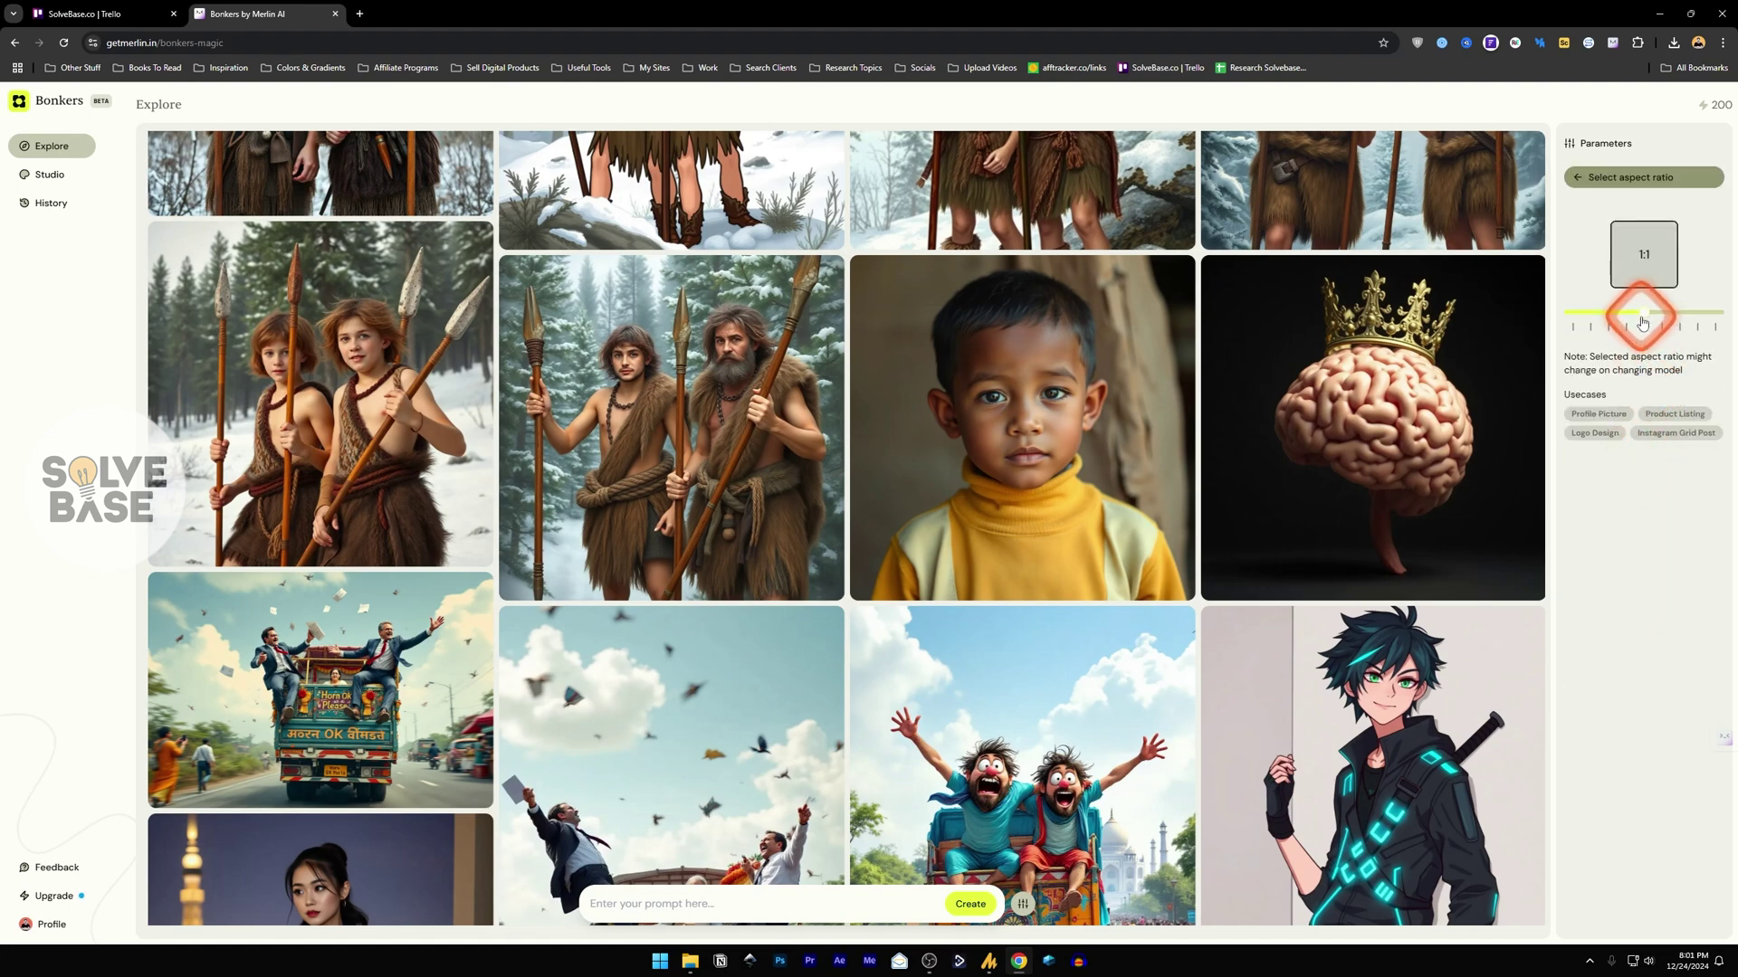
left_click_drag(1634, 308, 1697, 319)
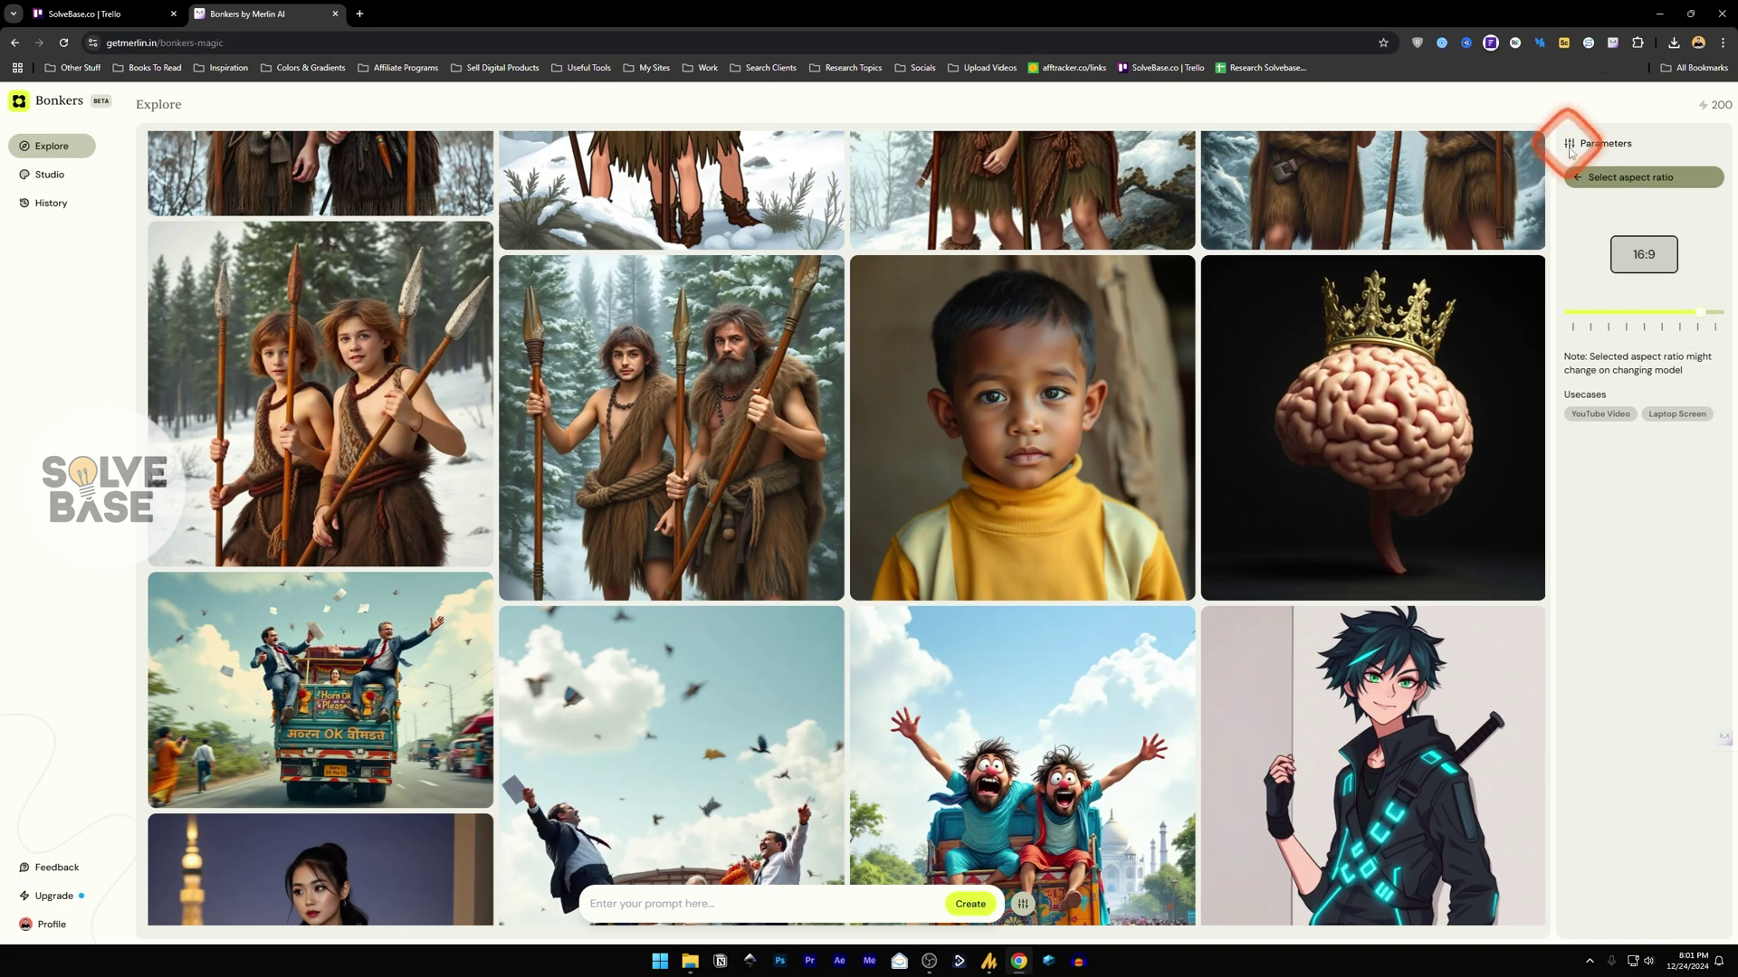
left_click(1577, 177)
- Set the number of images to generate to 1
left_click(1605, 644)
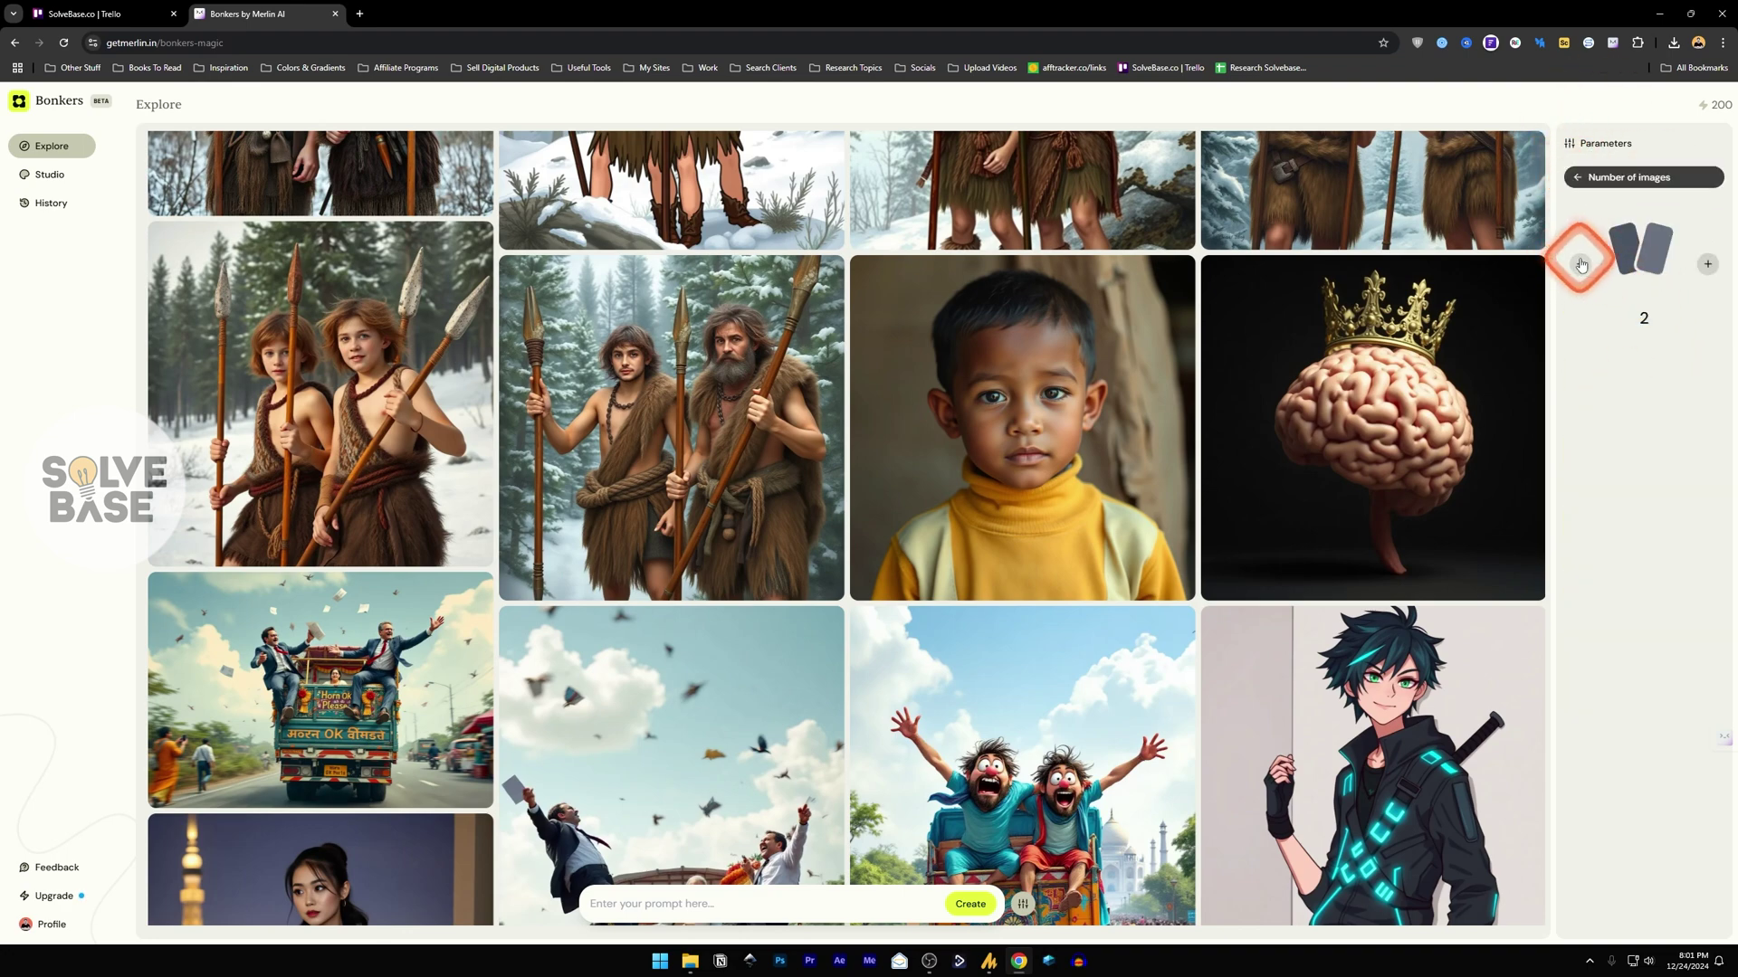
left_click(1580, 262)
left_click(1707, 264)
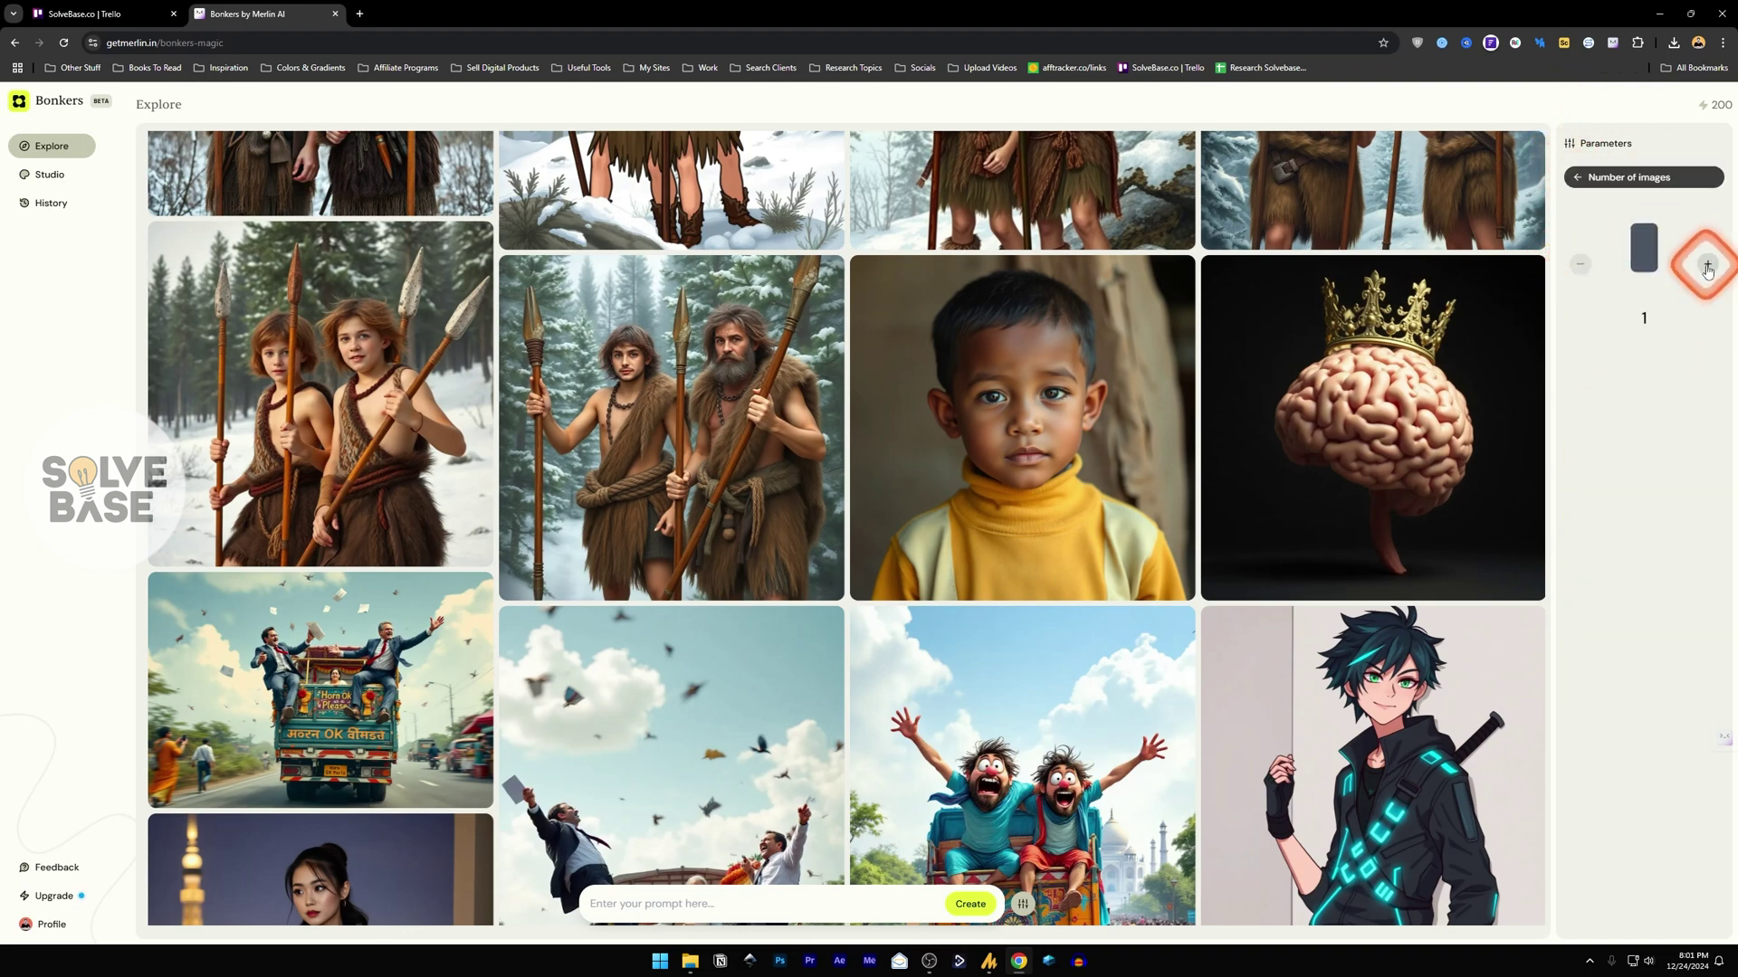
left_click(1707, 264)
left_click(1707, 264)
left_click(1581, 263)
left_click(1580, 263)
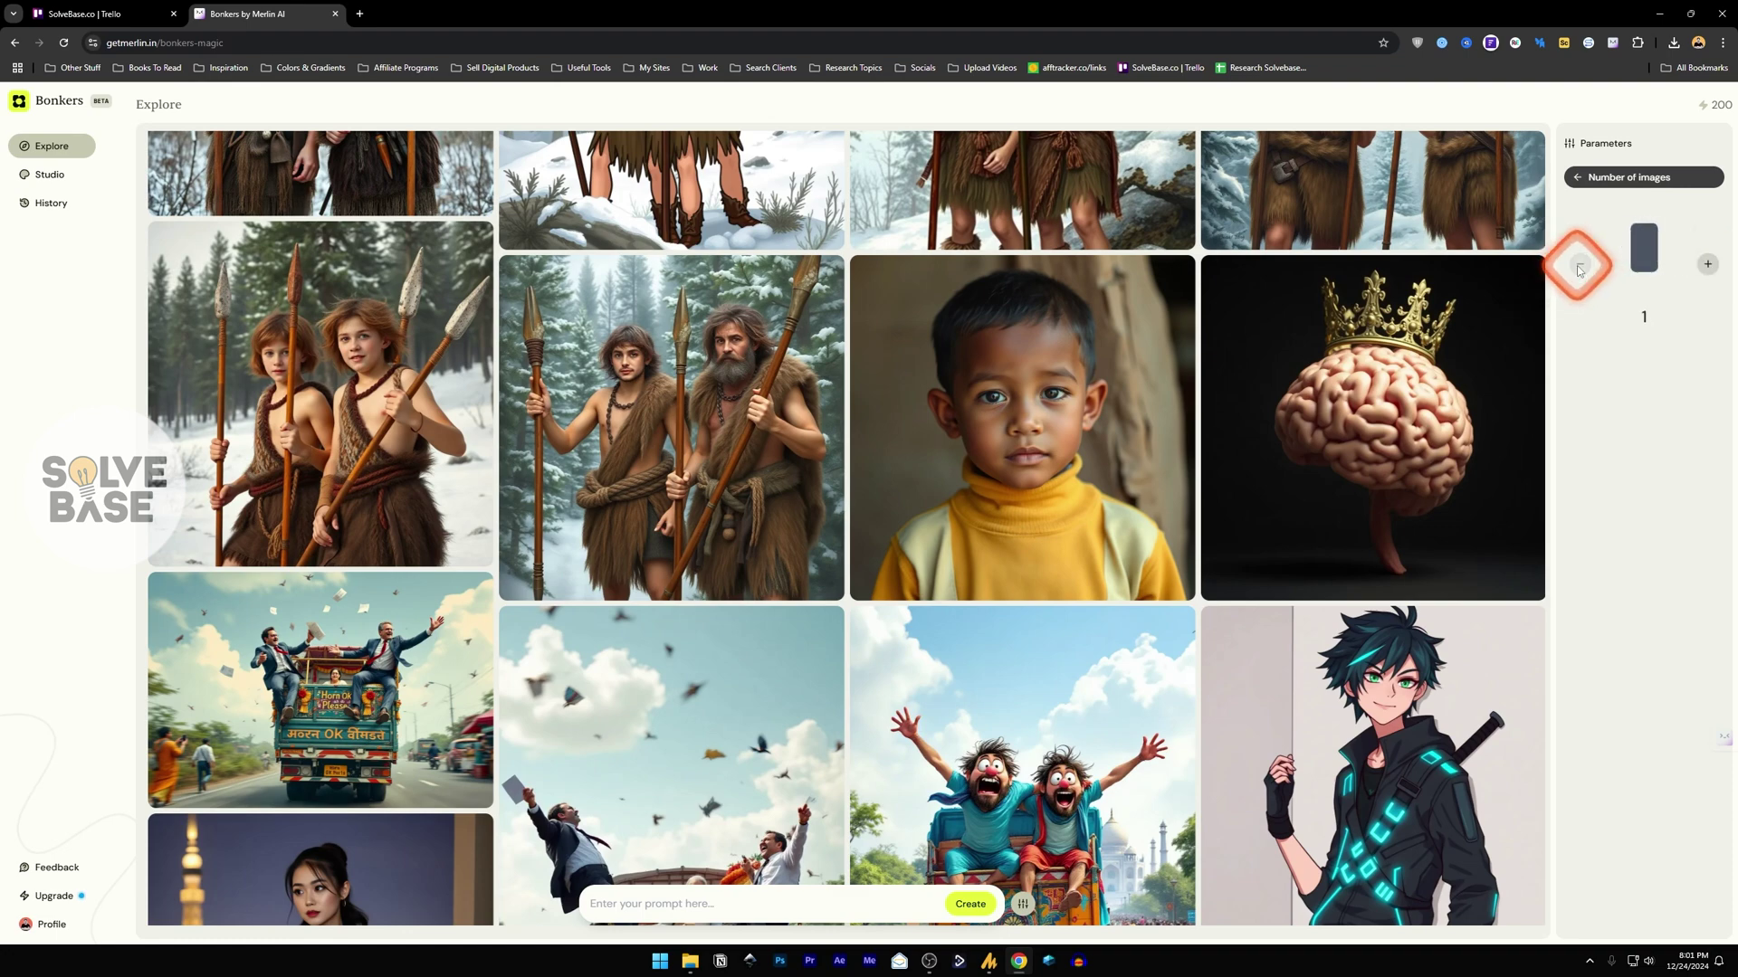
left_click(1577, 178)
- Create an image from the prompt "generate a mountain lion in space"
left_click(657, 925)
left_click(663, 910)
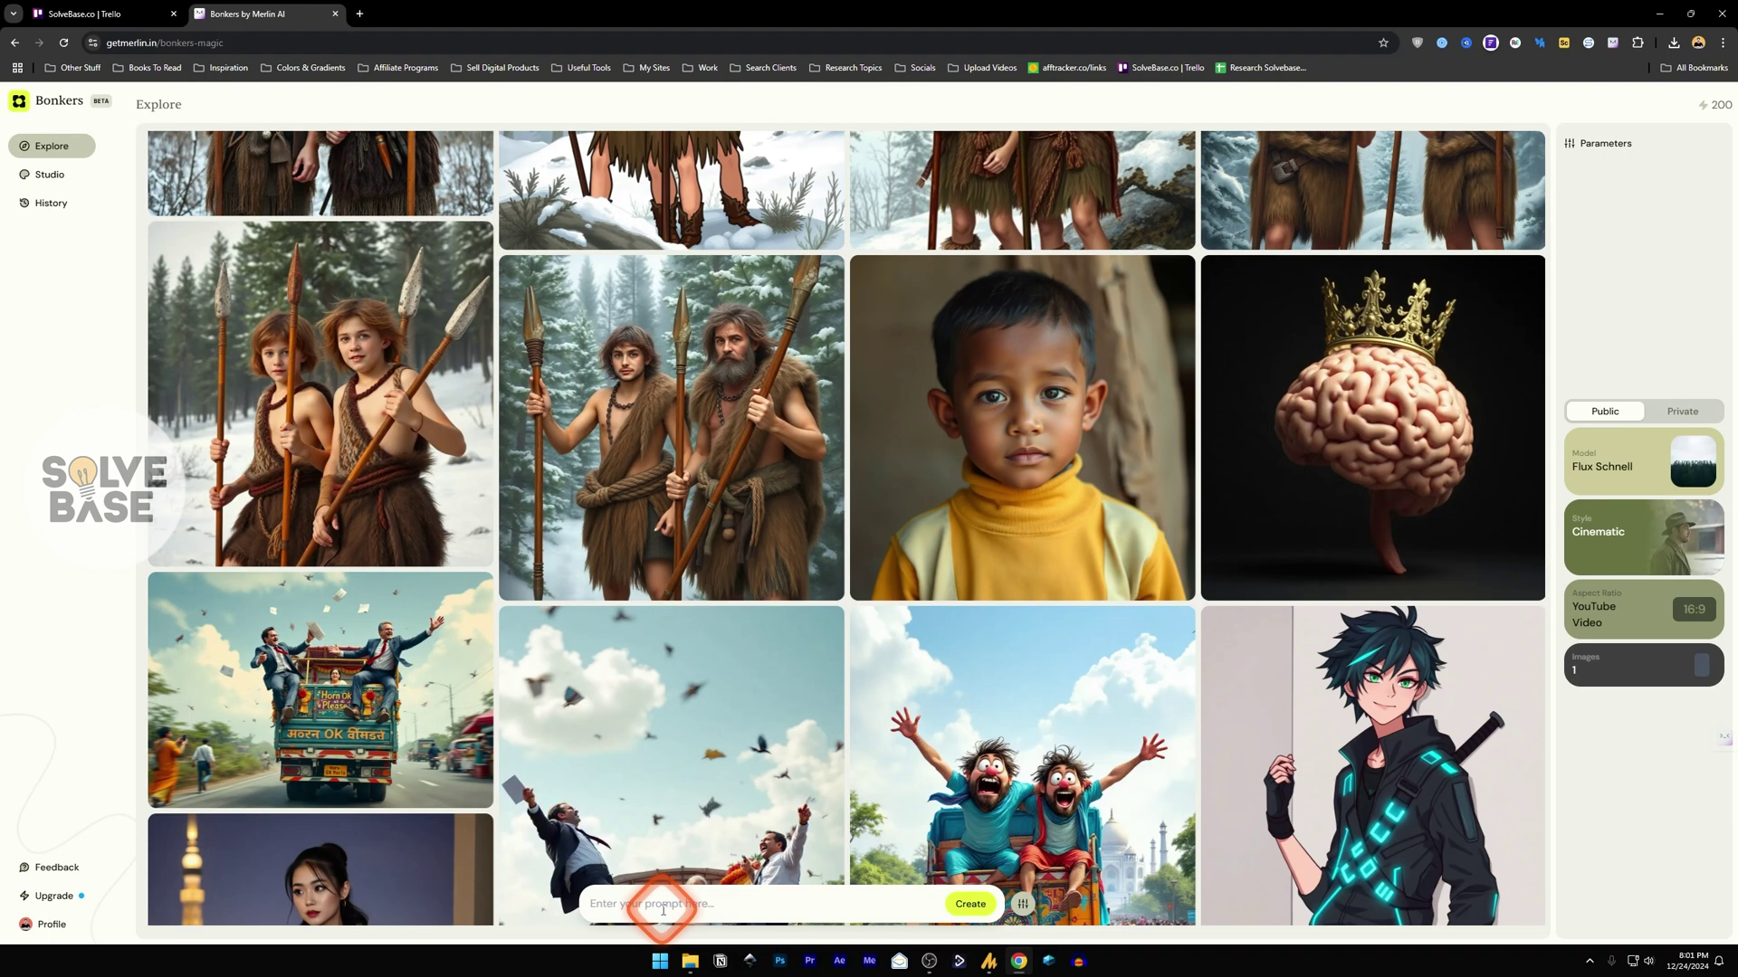
type("generate a mountain lion in space")
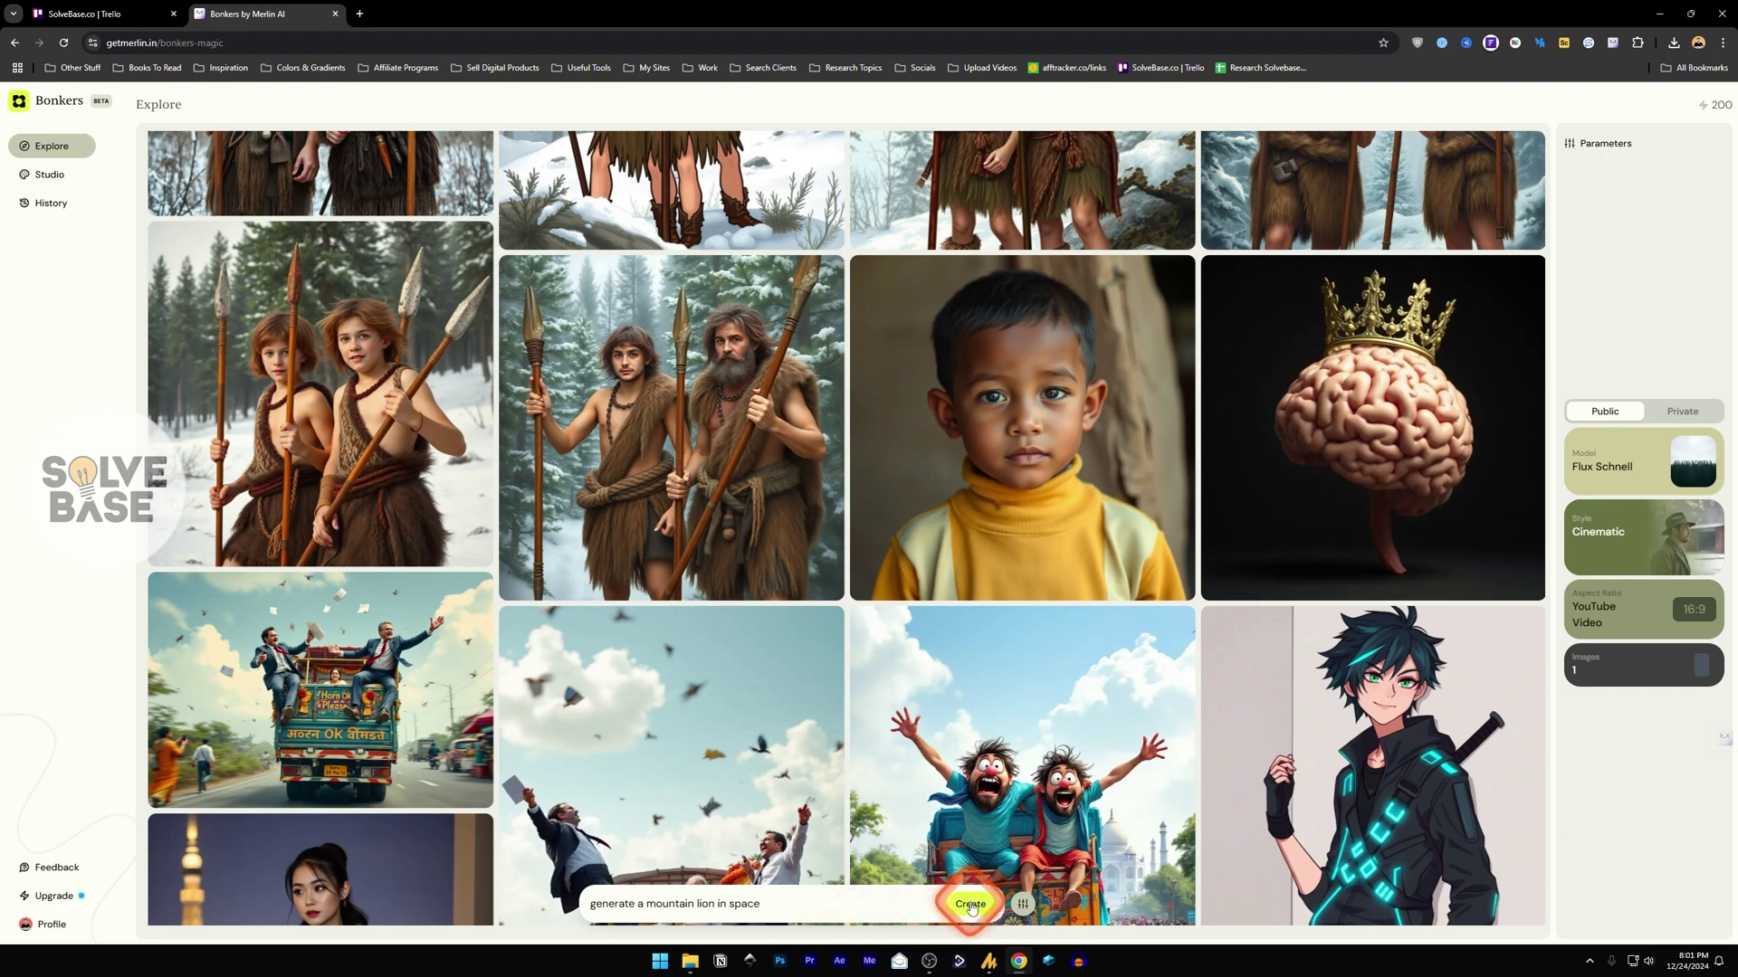
left_click(971, 906)
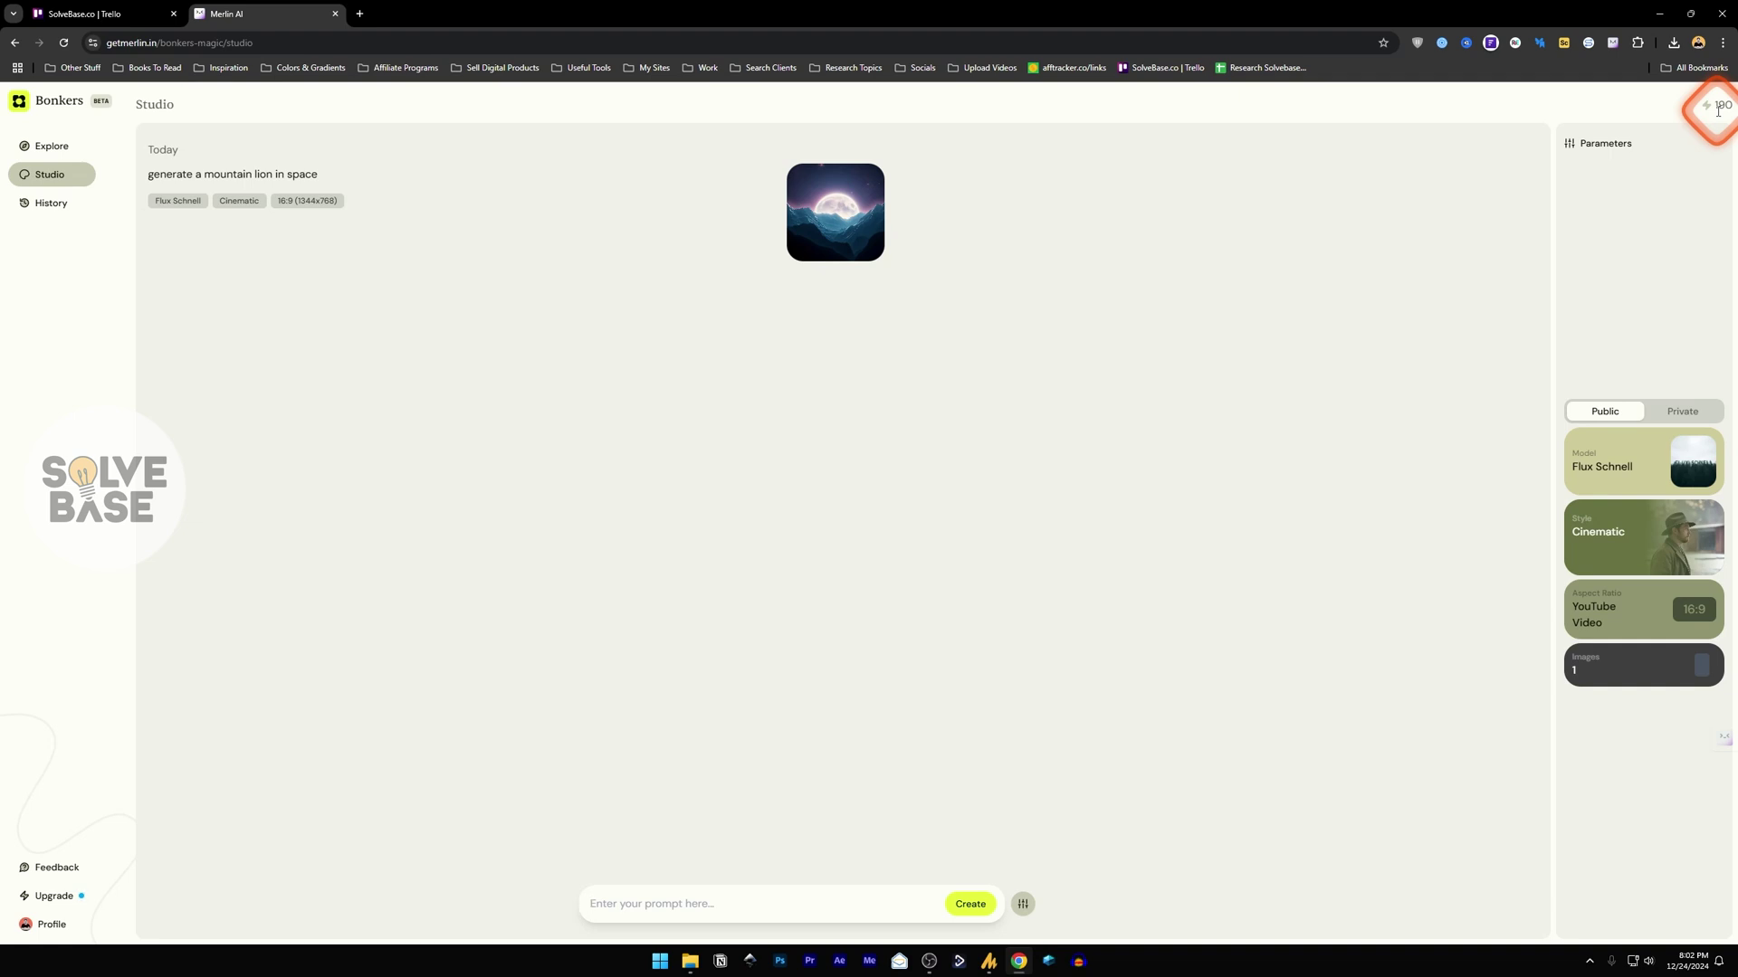
- Check the credit costs in the model list and view the Flux Schnell results at full size
left_click(1610, 466)
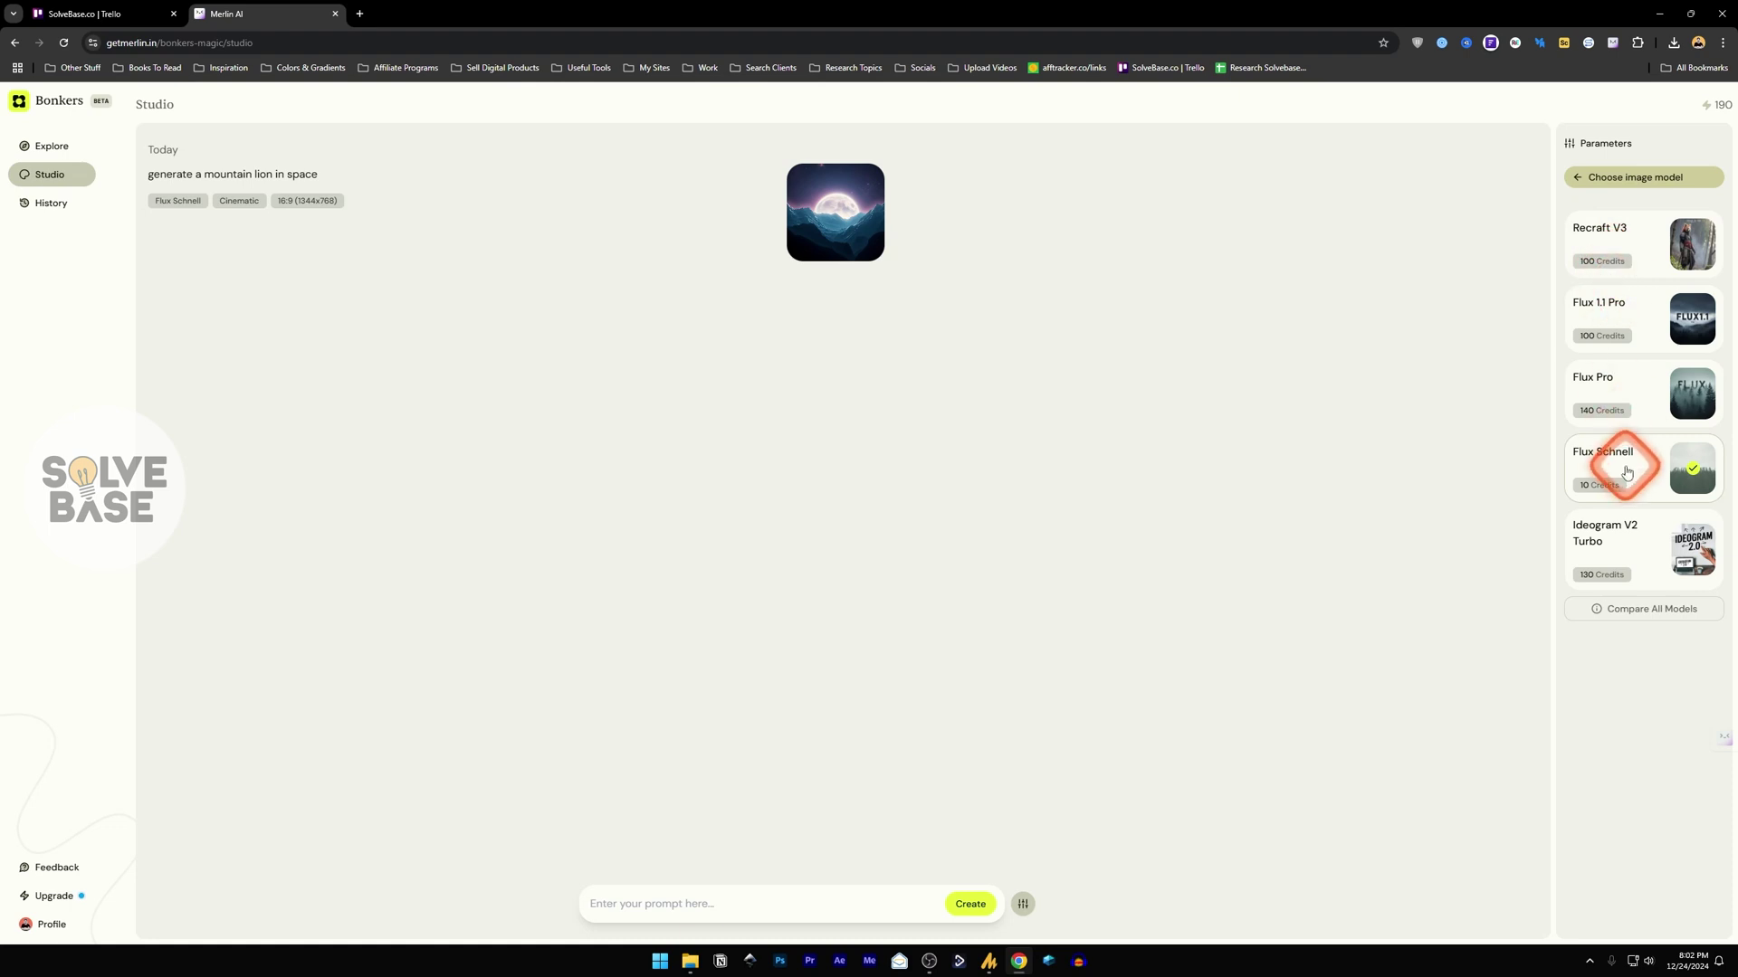
left_click(832, 208)
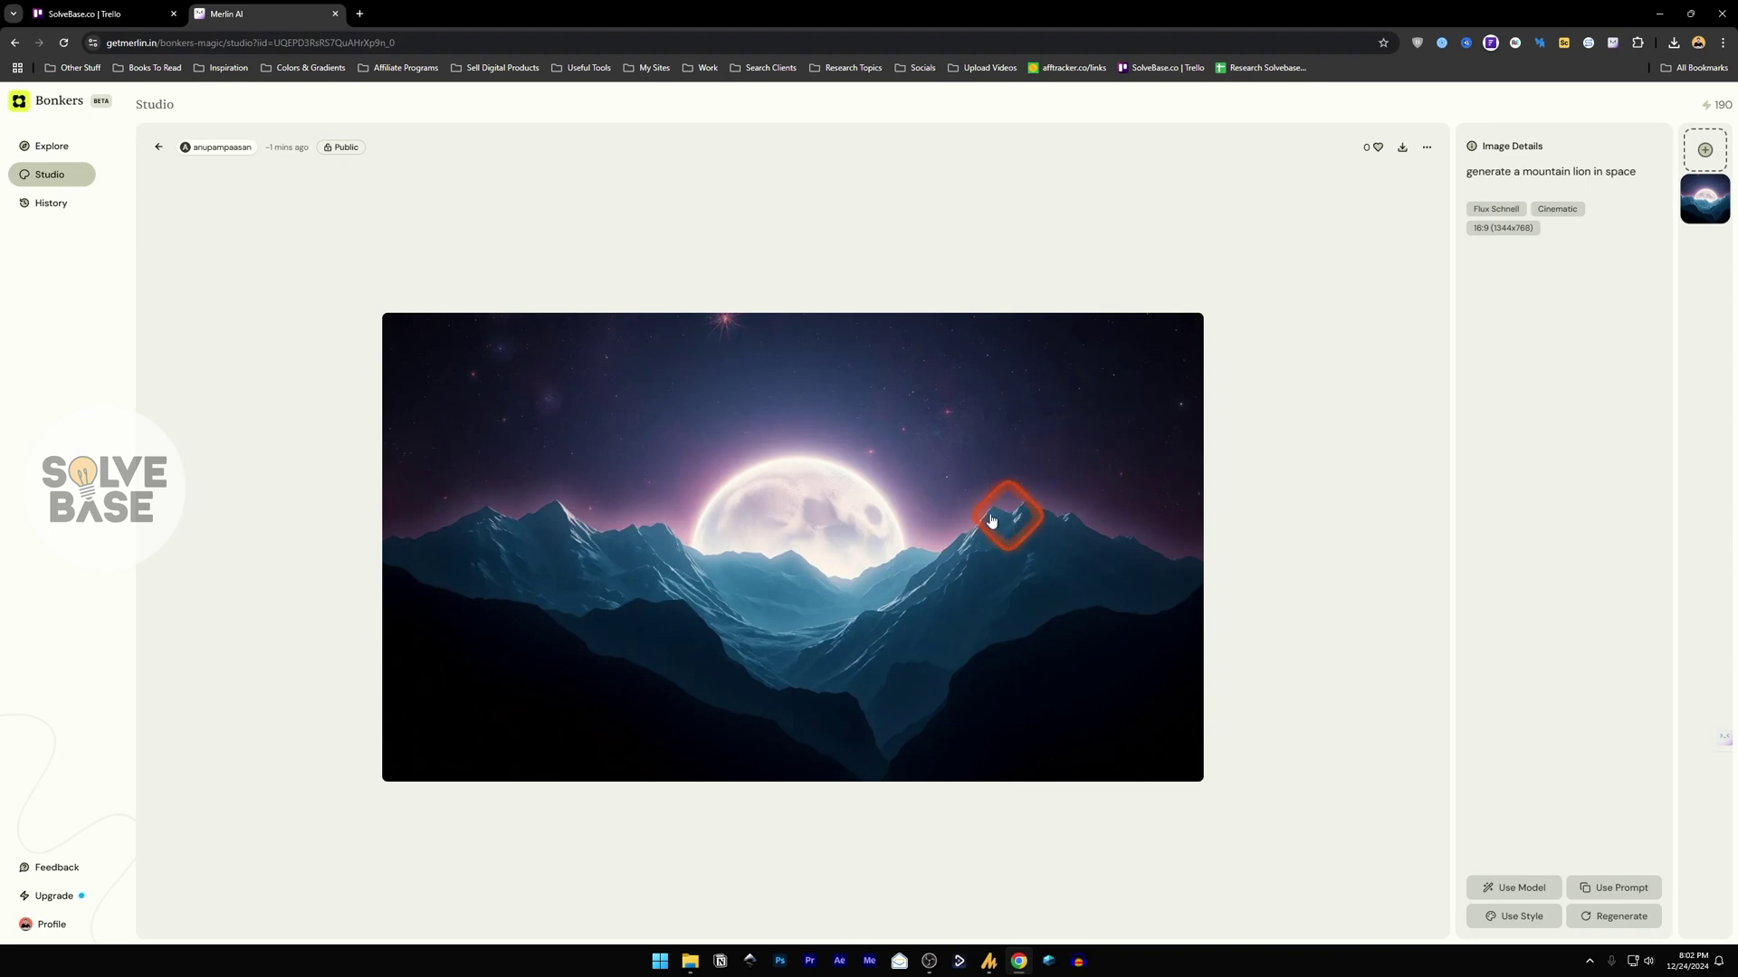
key("Escape")
left_click(835, 213)
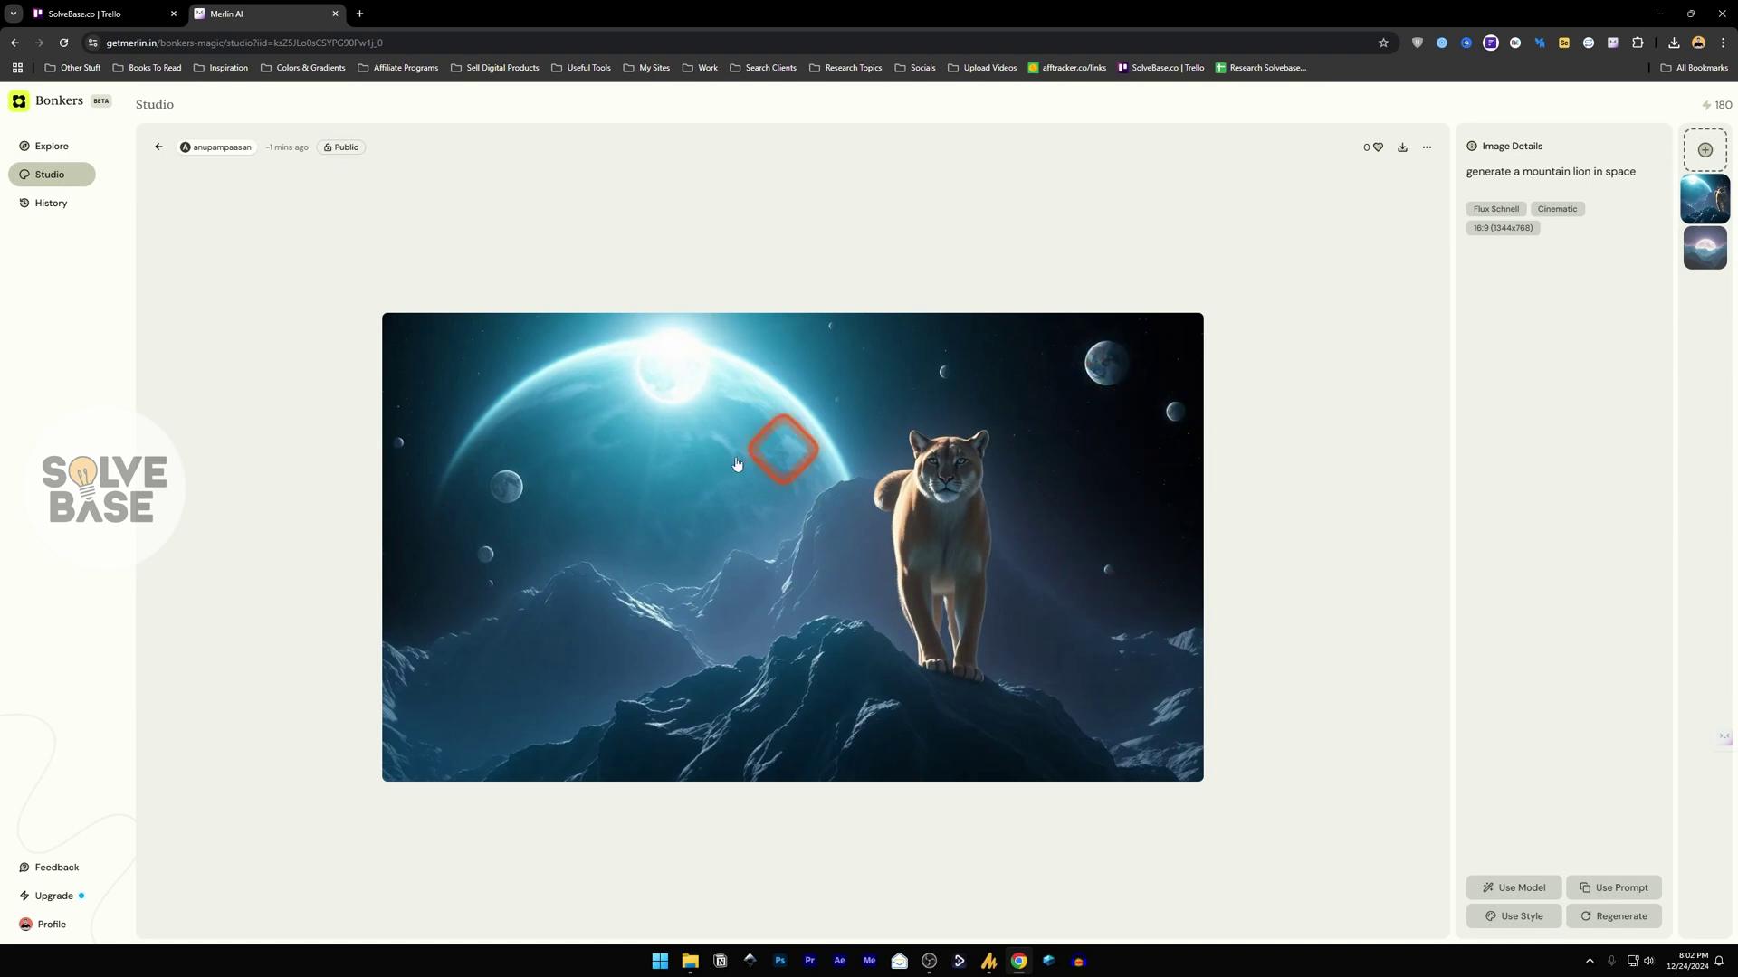
- Choose the Flux Pro model and generate the "generate a mountain lion in space" prompt again
left_click(904, 264)
left_click(1623, 398)
left_click(728, 905)
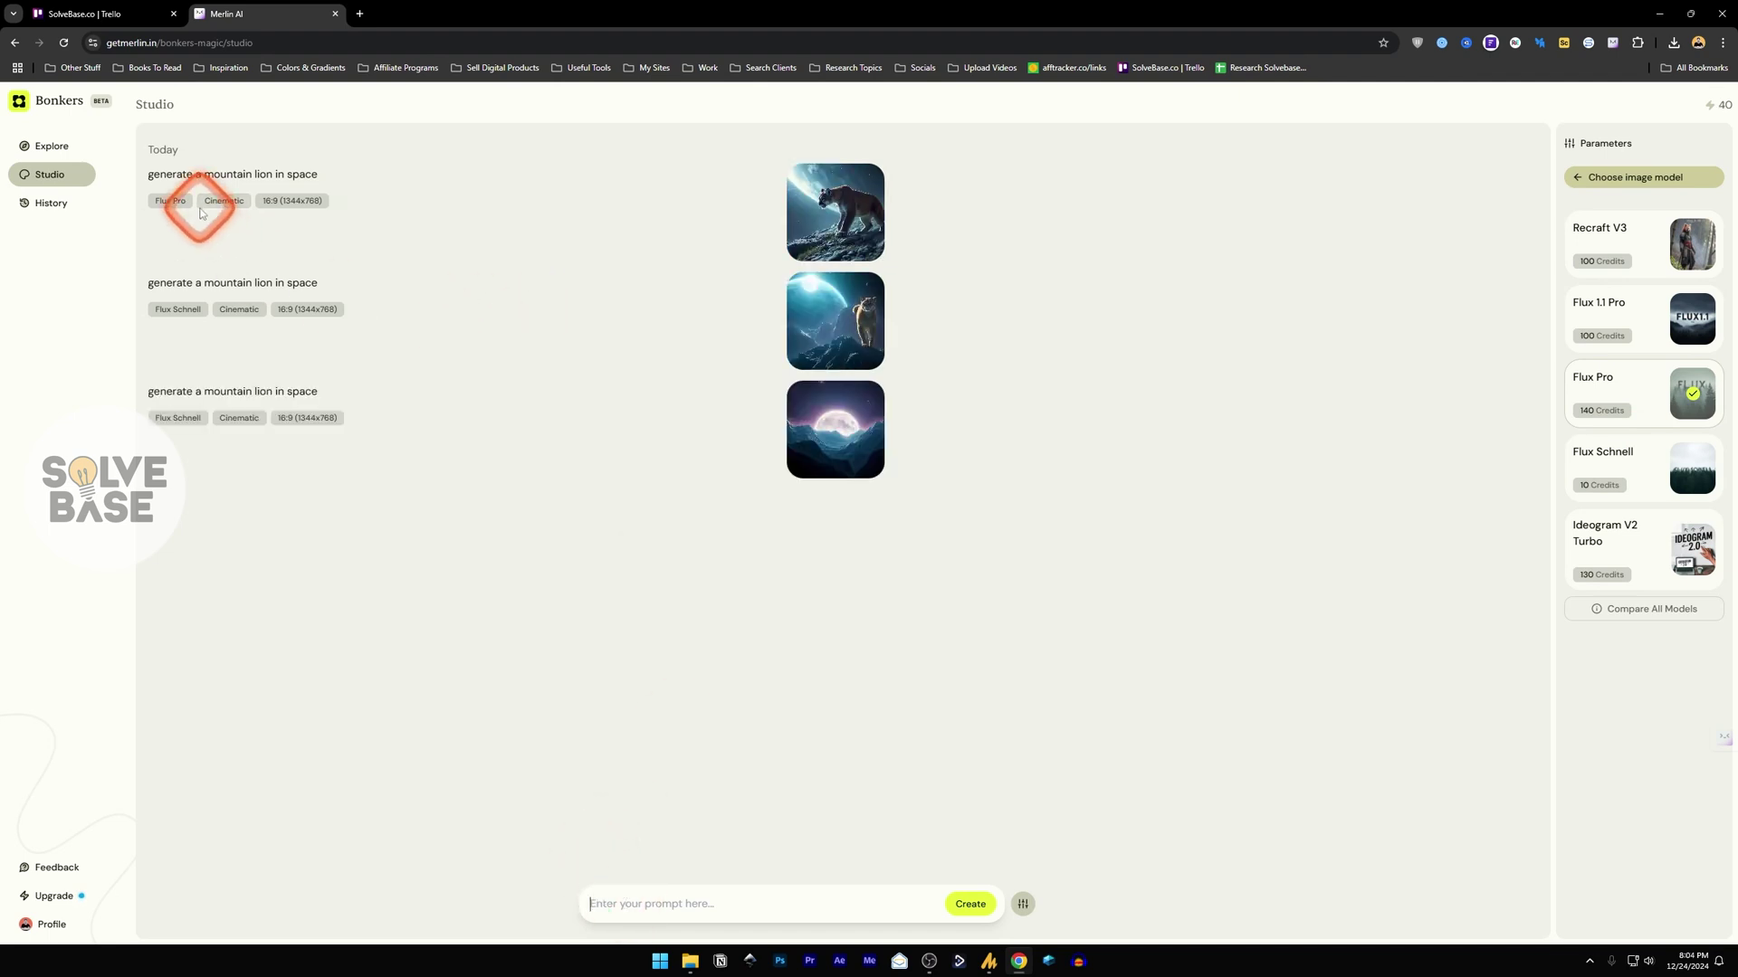
- Open the Flux Pro mountain lion image and review its additional options, including the sharing destinations
left_click(822, 226)
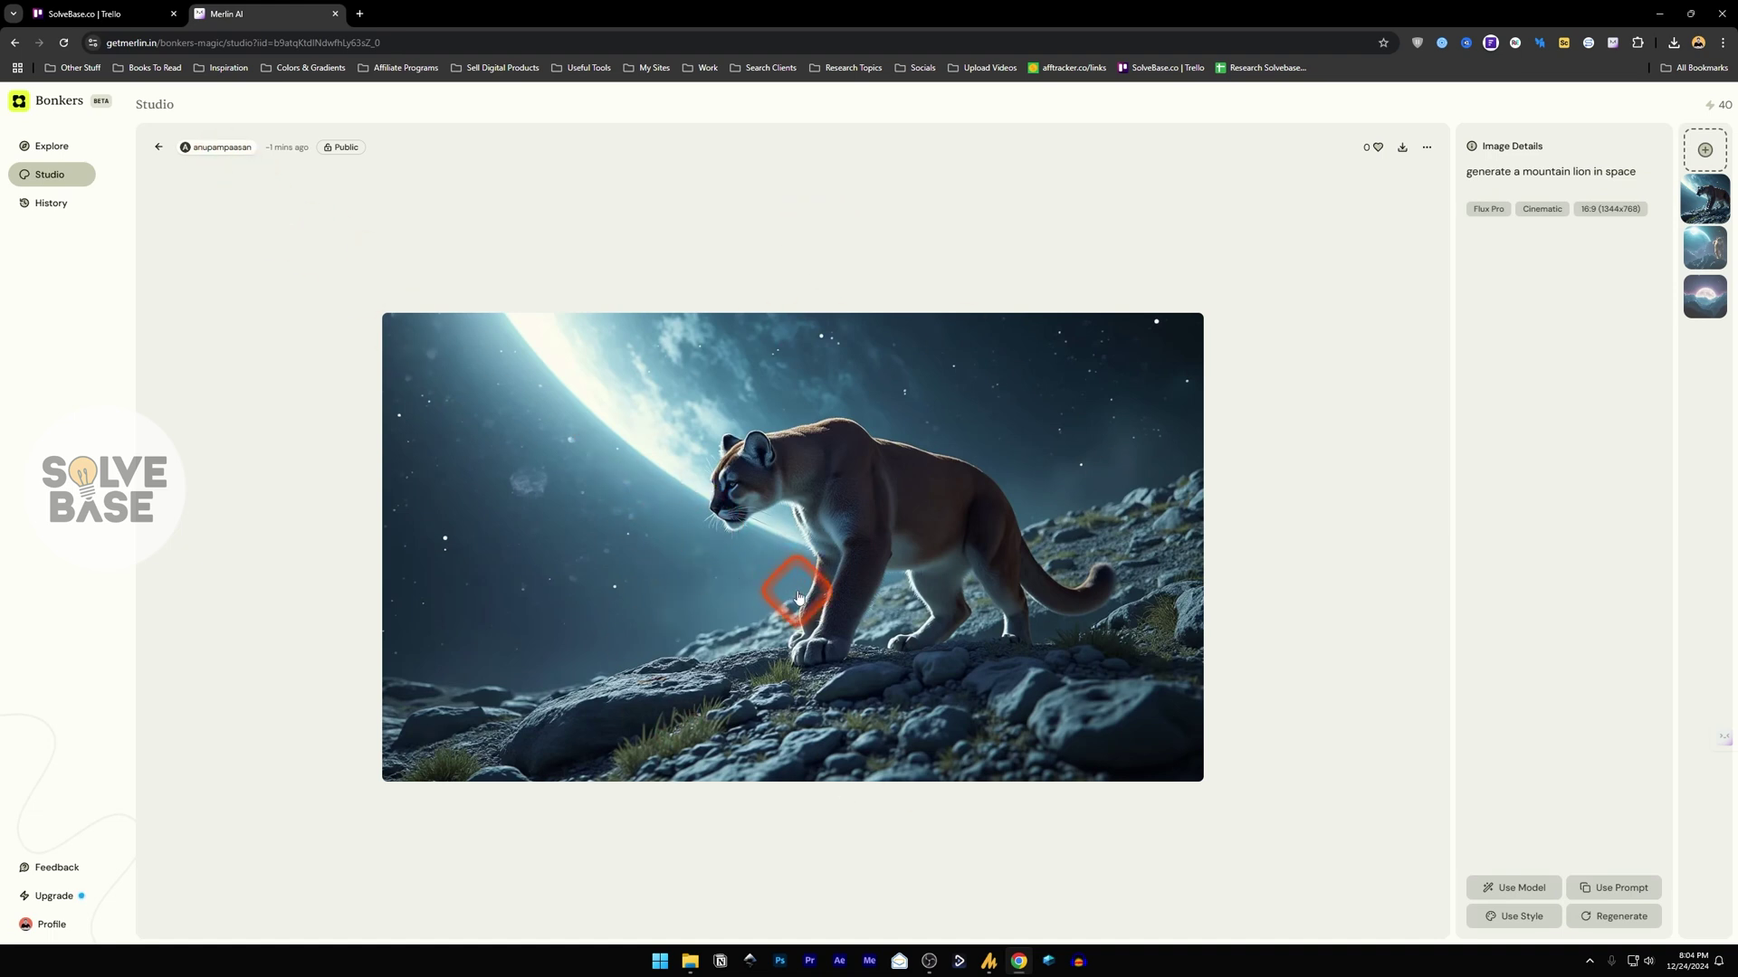
left_click(1427, 147)
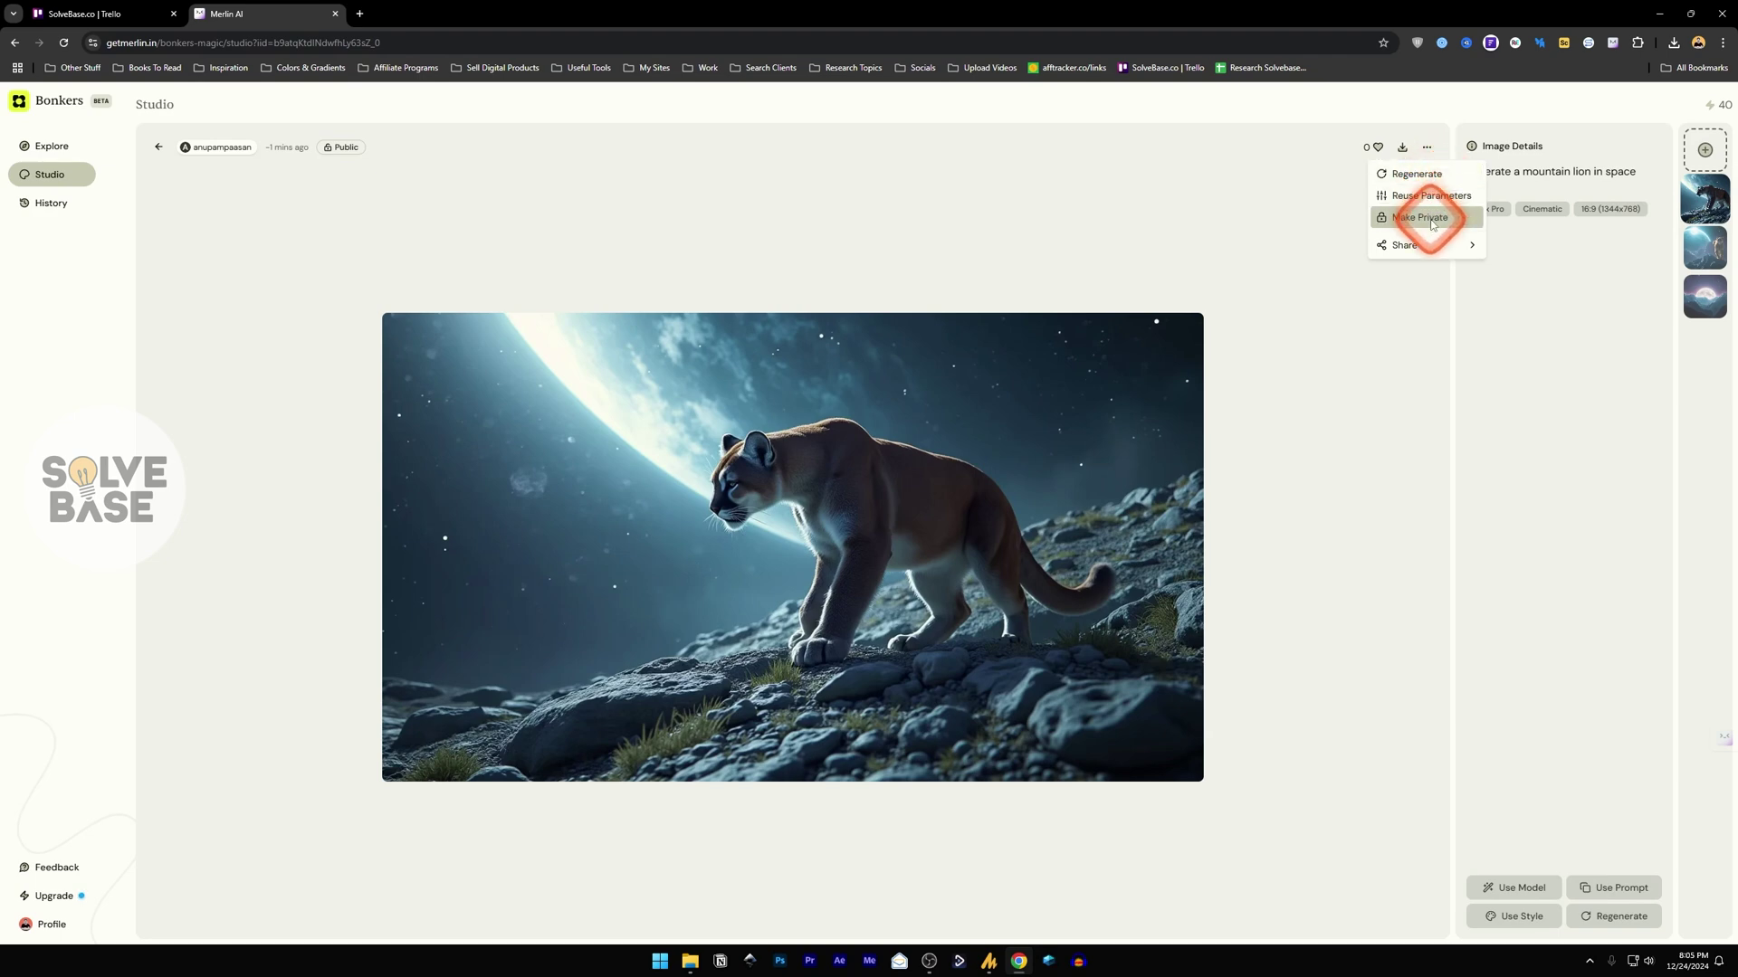
mouse_move(1427, 243)
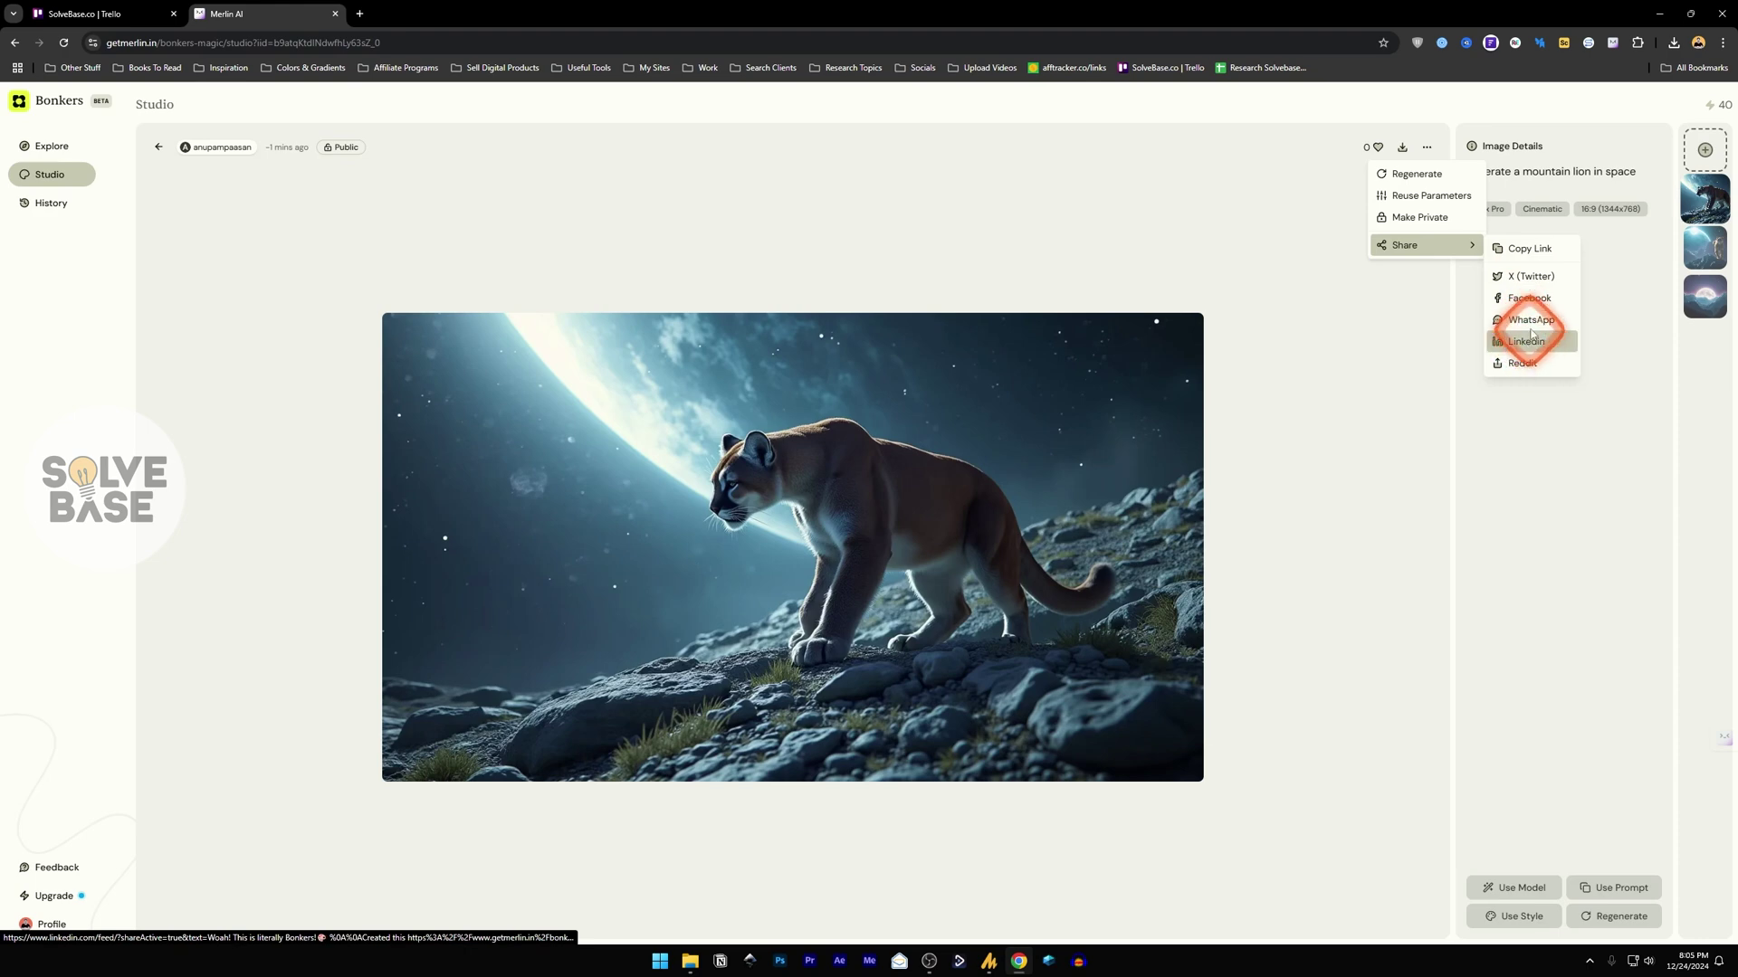
left_click(1322, 358)
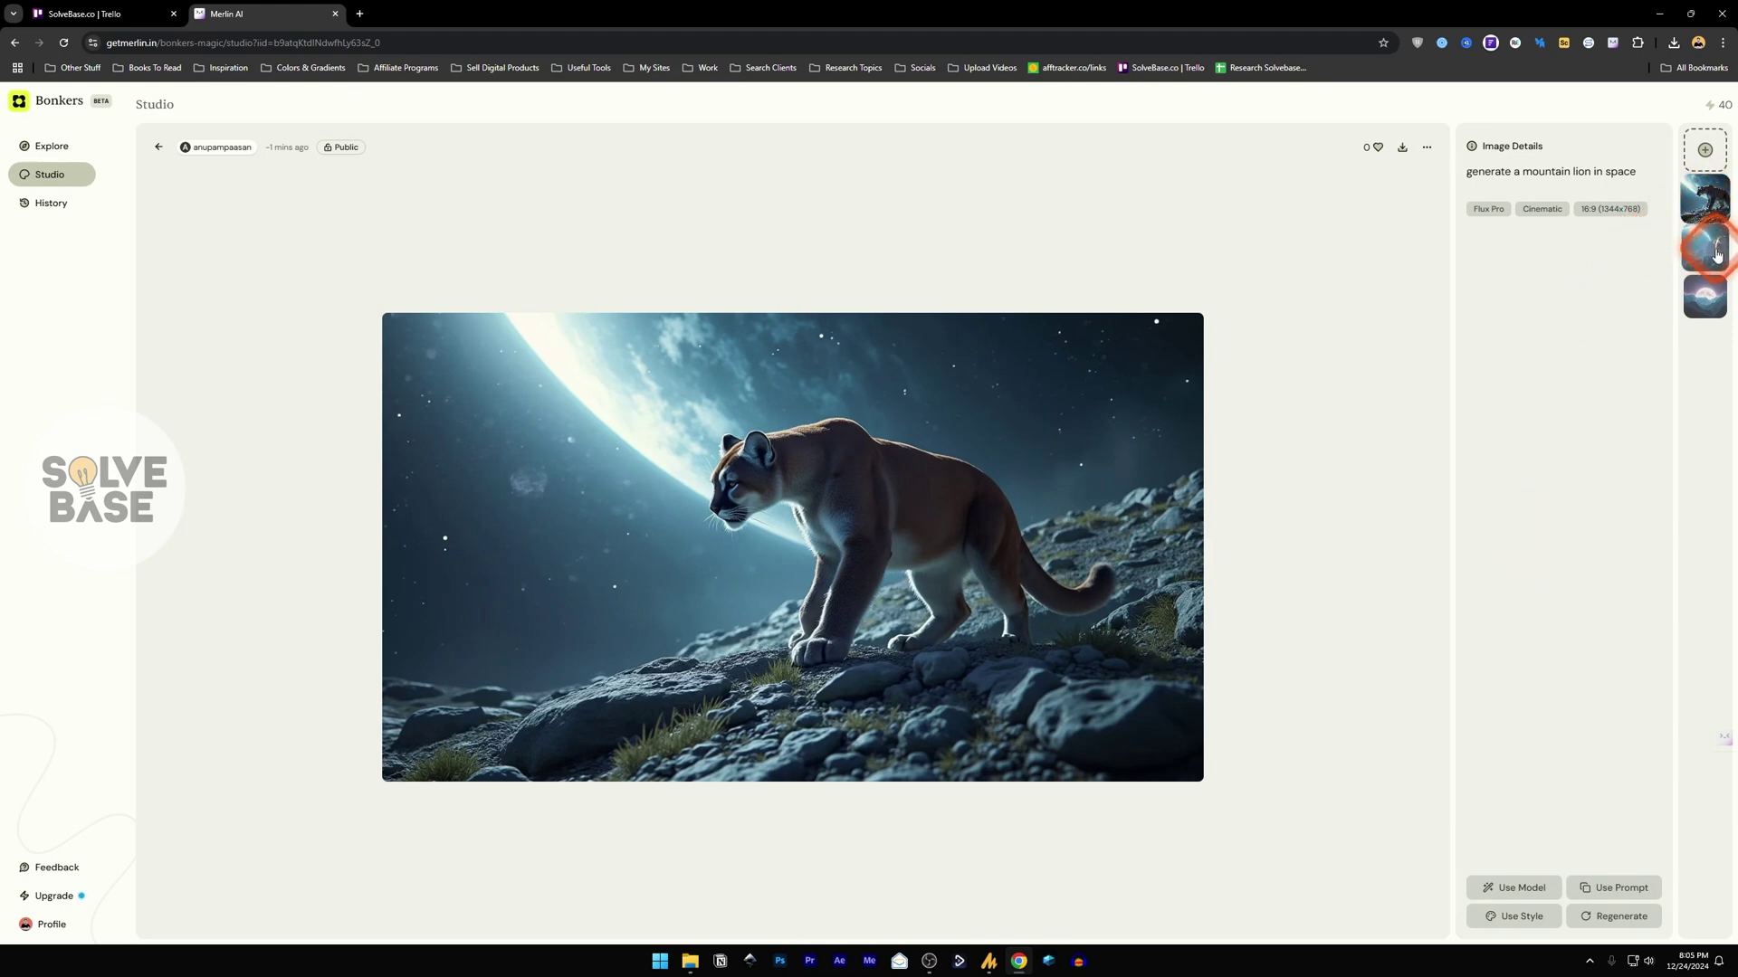
- View each of the generated images in turn, then look at the image history
left_click(1715, 252)
left_click(1709, 294)
left_click(1710, 247)
left_click(1720, 199)
left_click(51, 203)
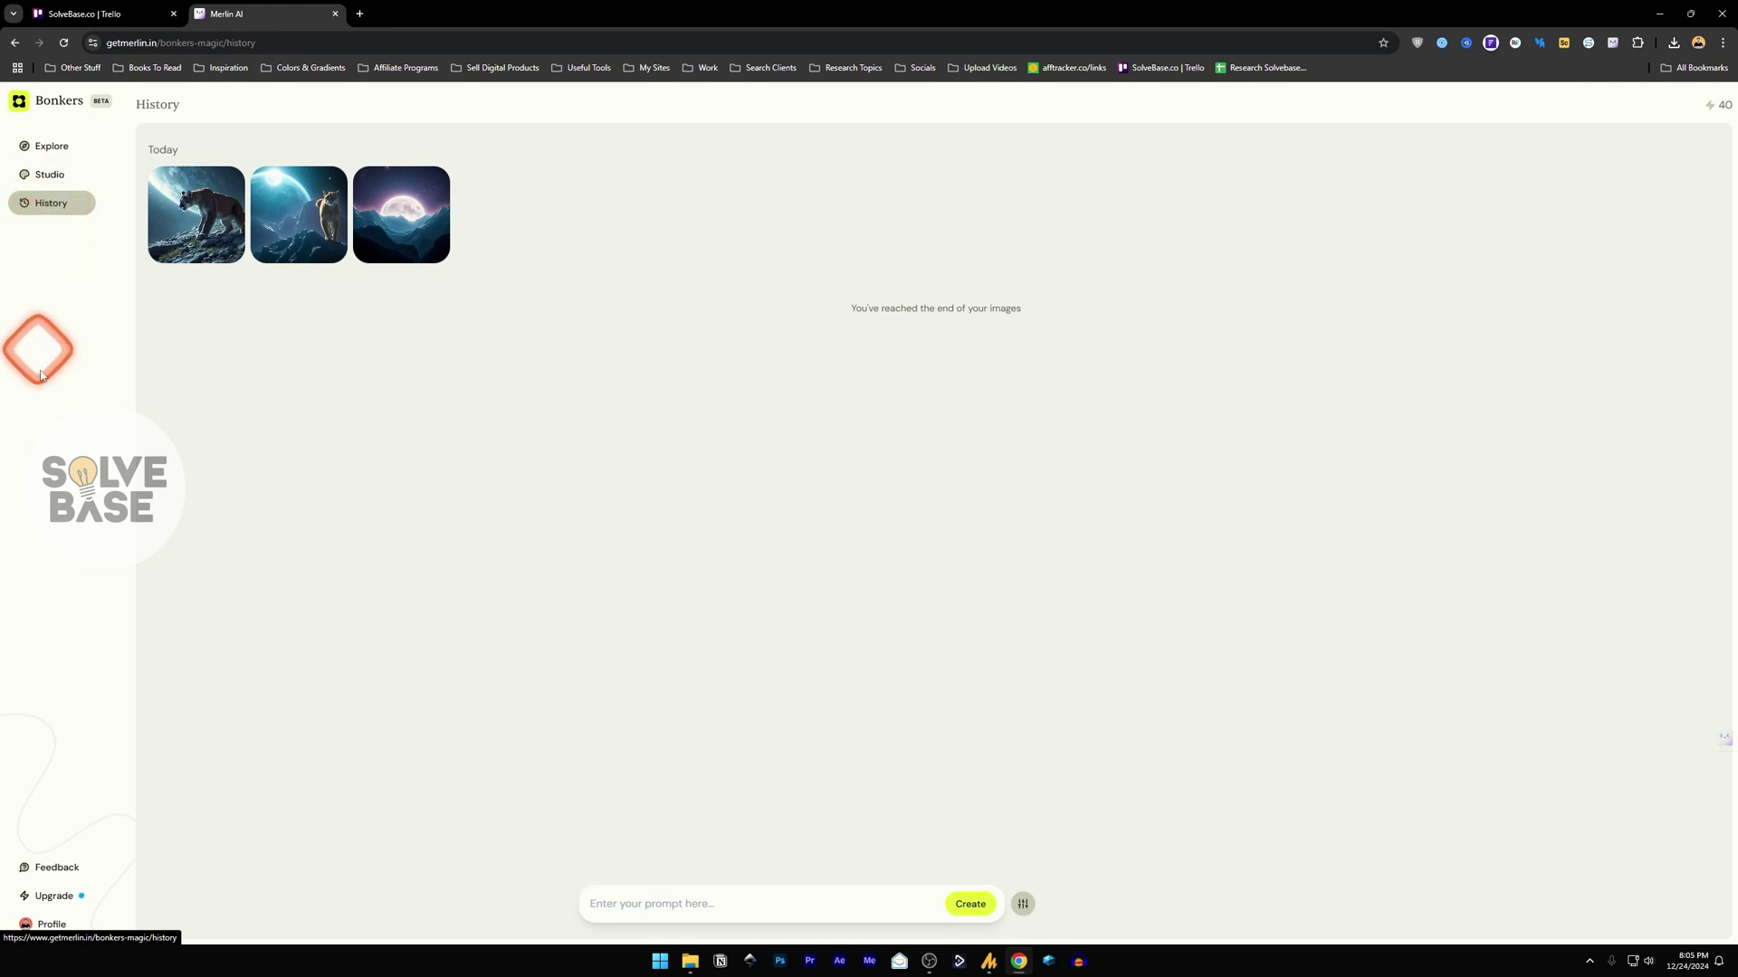
- Open the upgrade plans and compare the monthly and annual pricing of the Pro and Teams plans
left_click(54, 896)
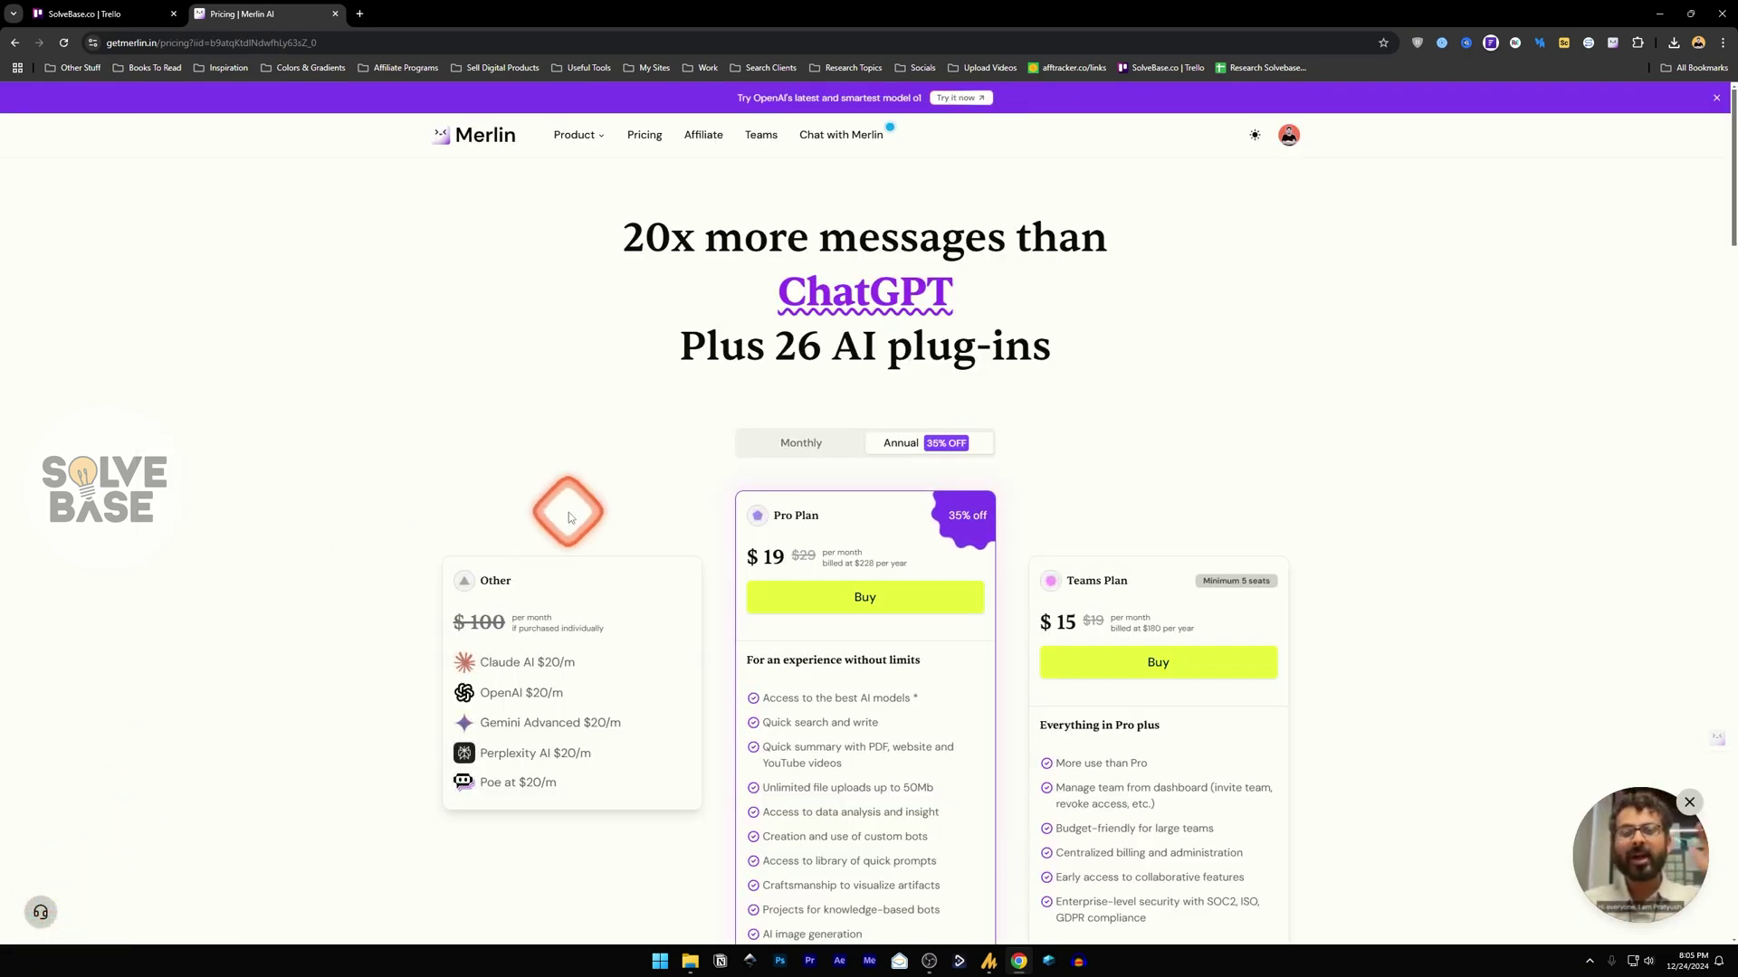
scroll(552, 538, "down", 2)
scroll(553, 541, "up", 2)
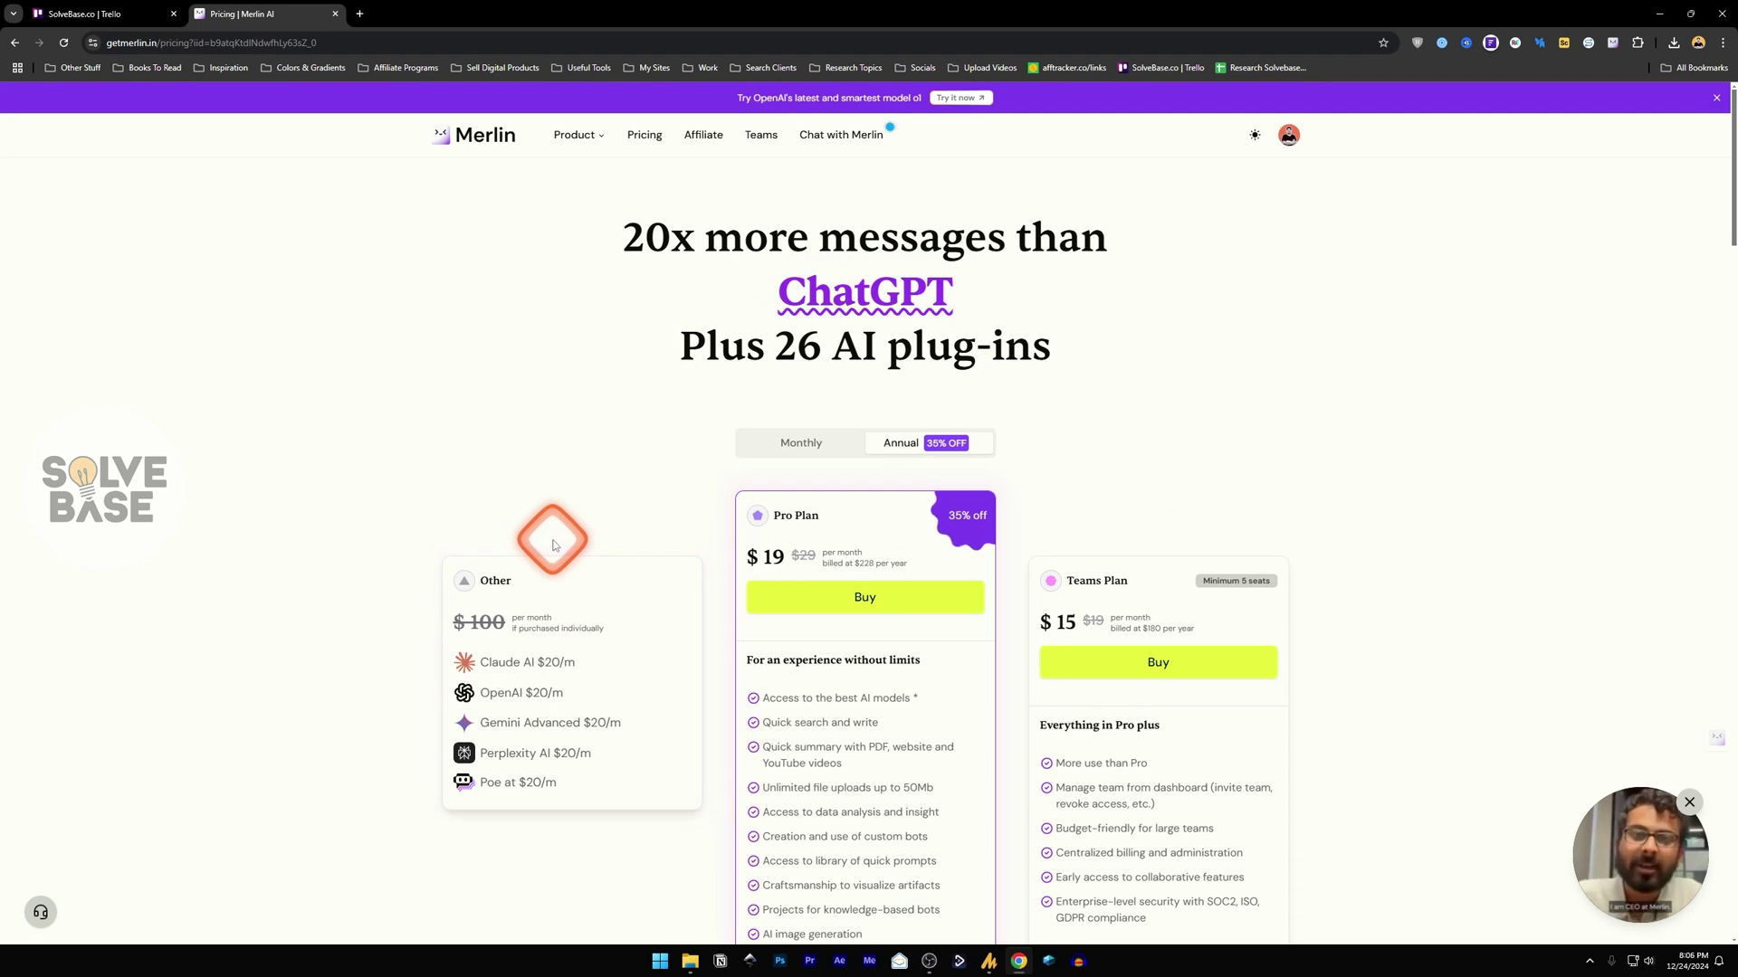
scroll(551, 534, "down", 1)
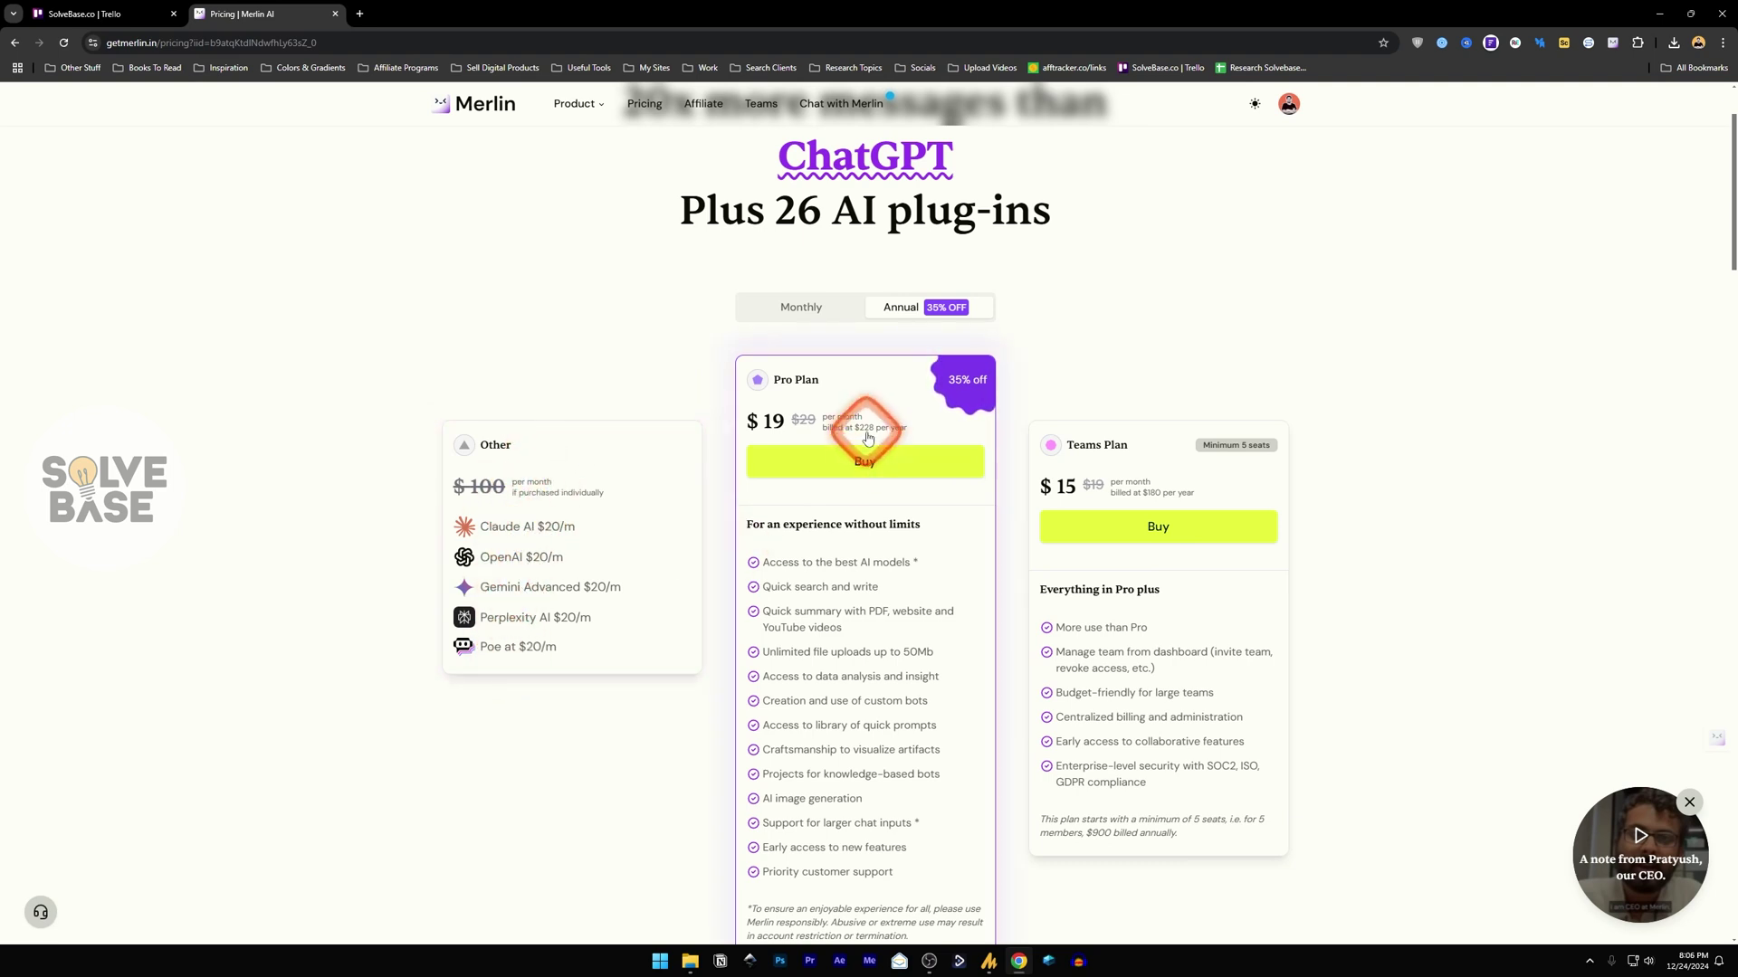
left_click(798, 308)
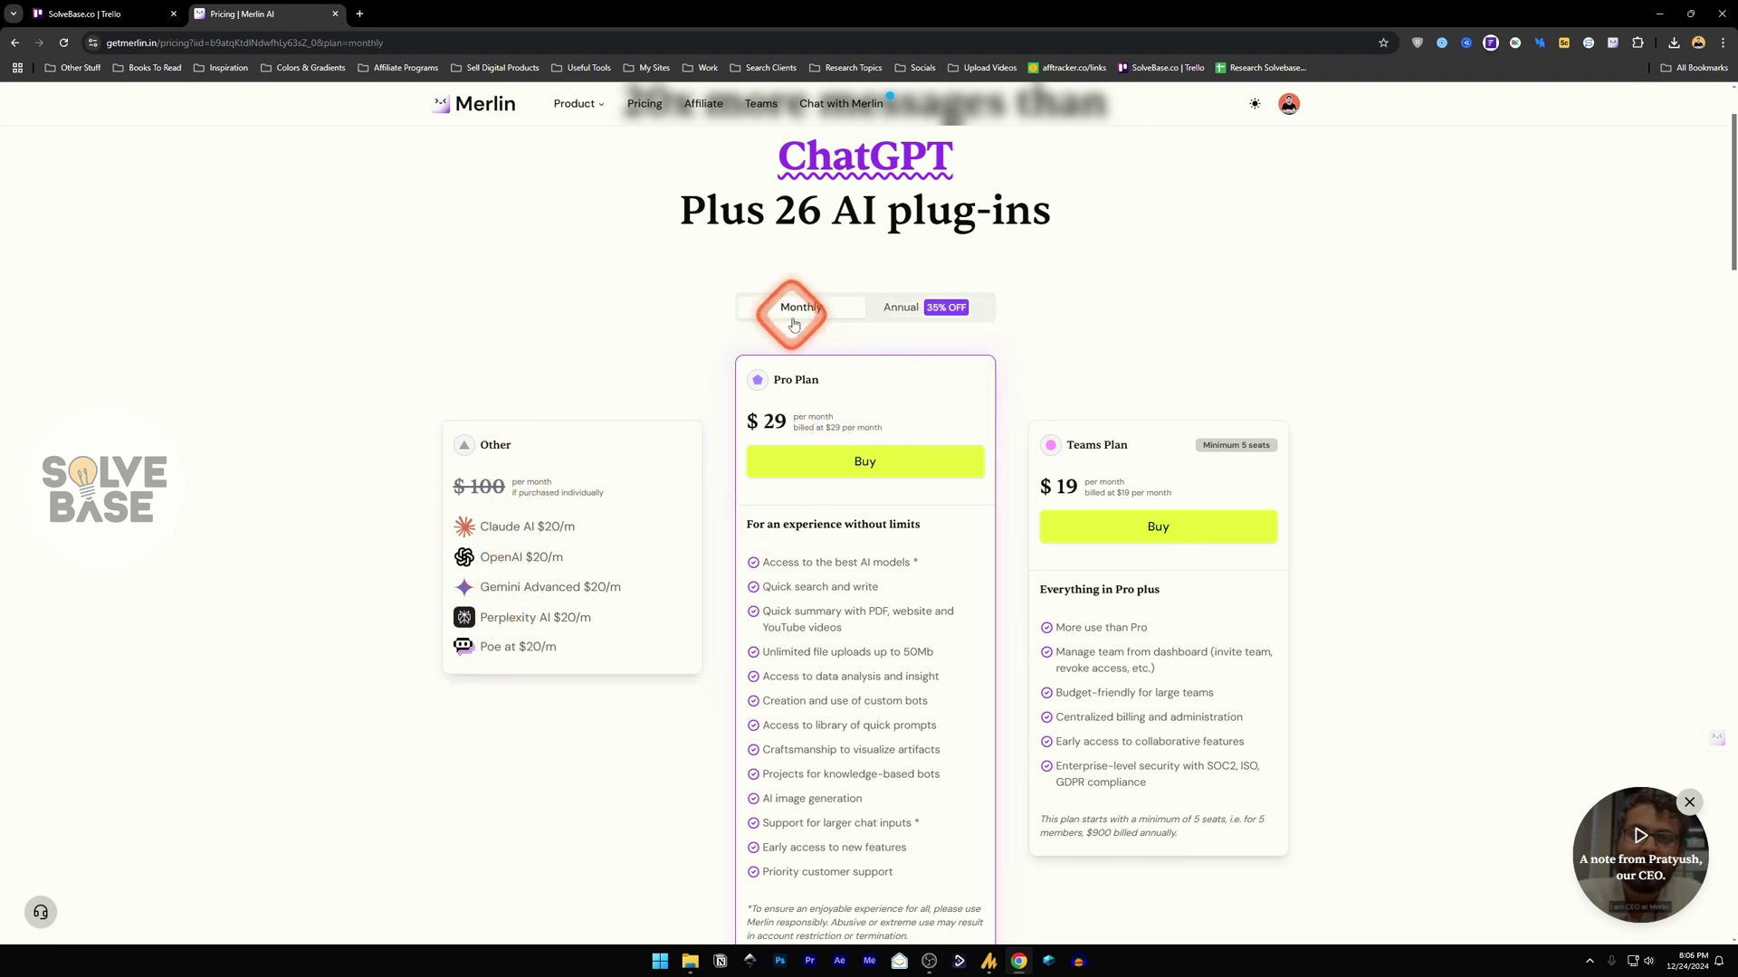
left_click(936, 305)
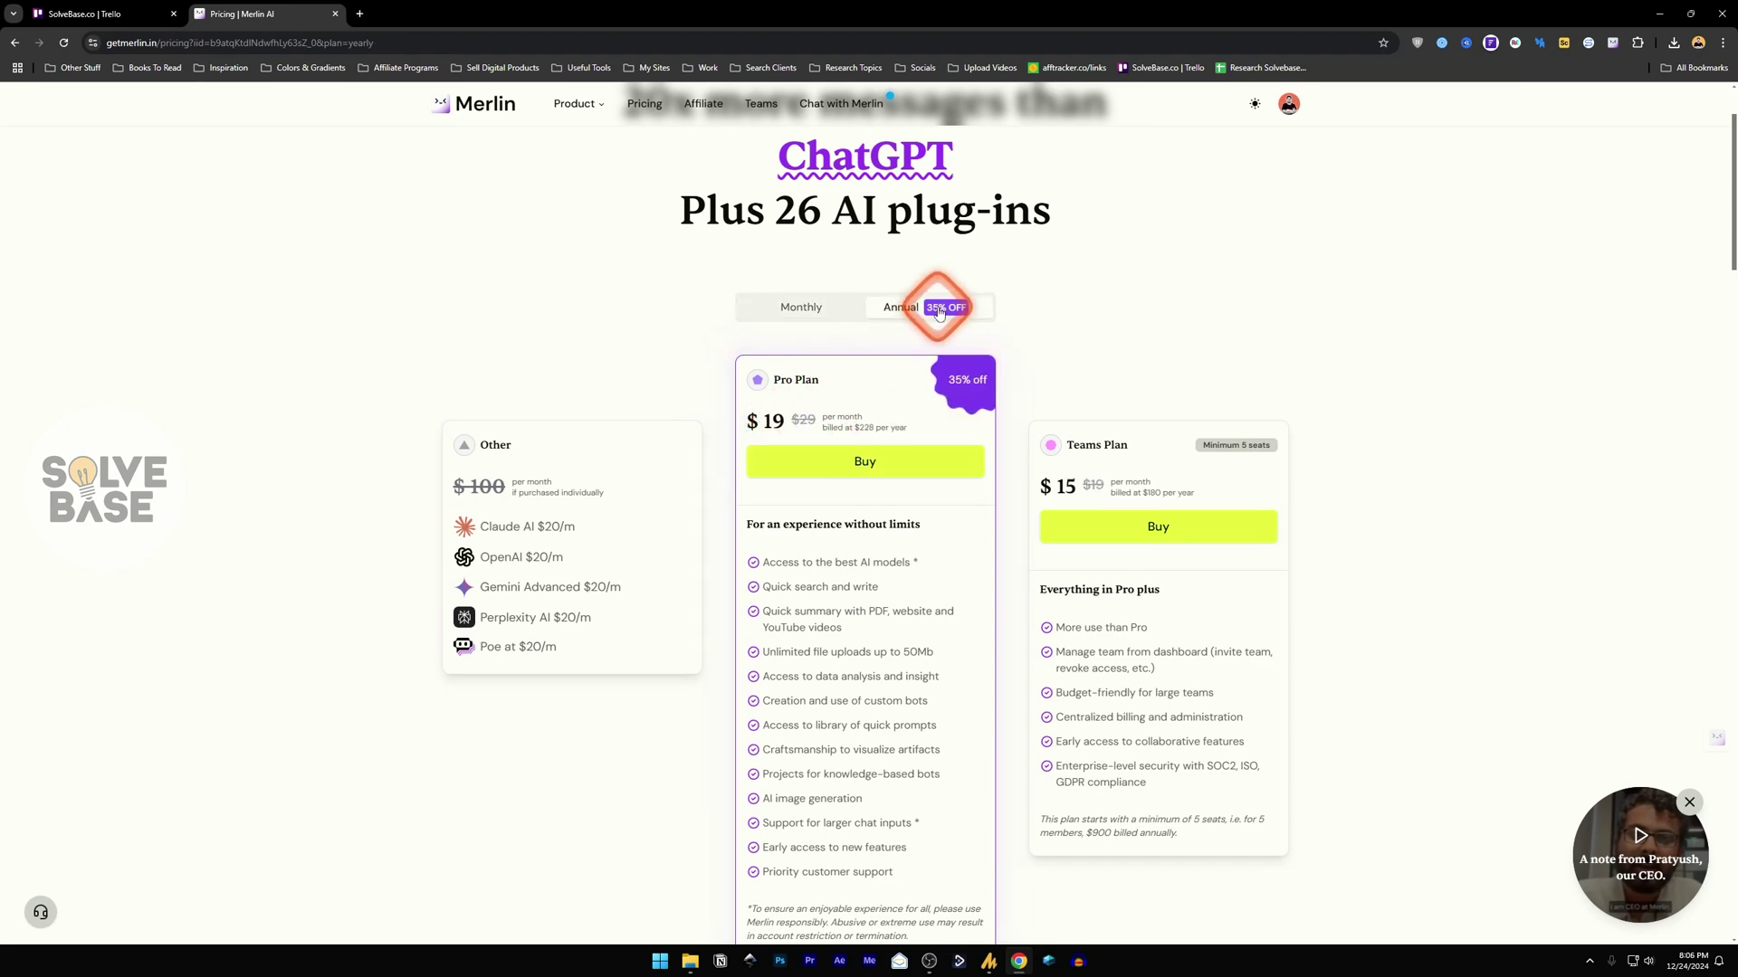